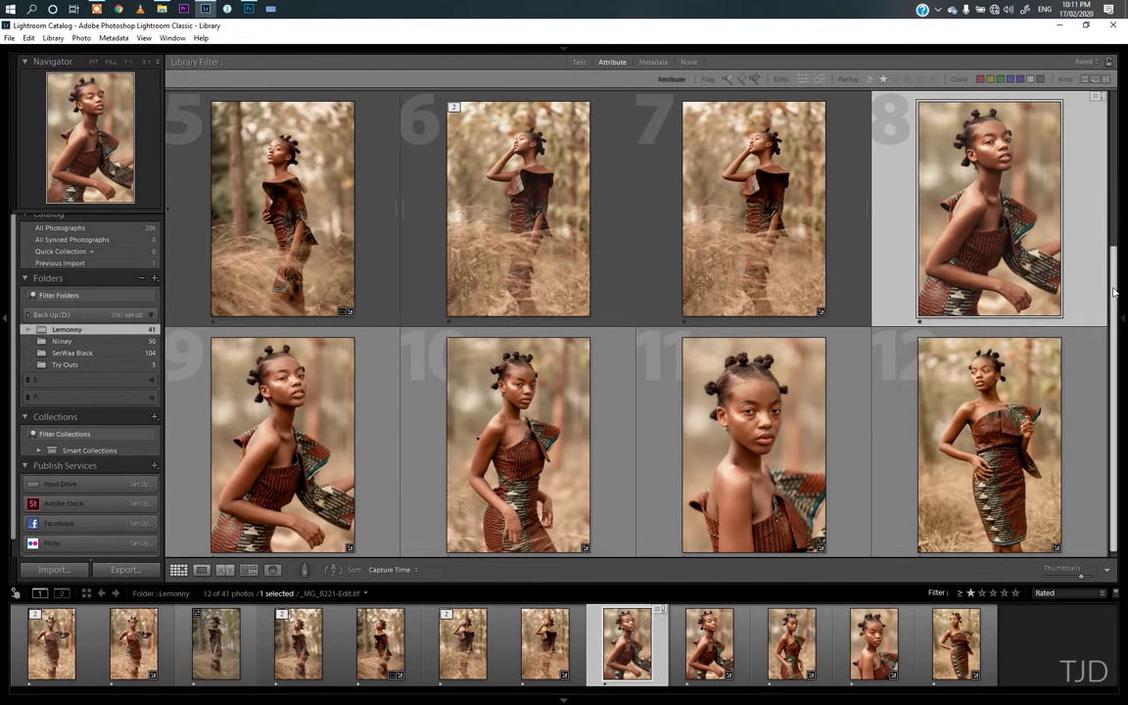
Open the photo _MG_8221.CR2 from the Lemonny folder for developing.
scroll(456, 235, "up", 3)
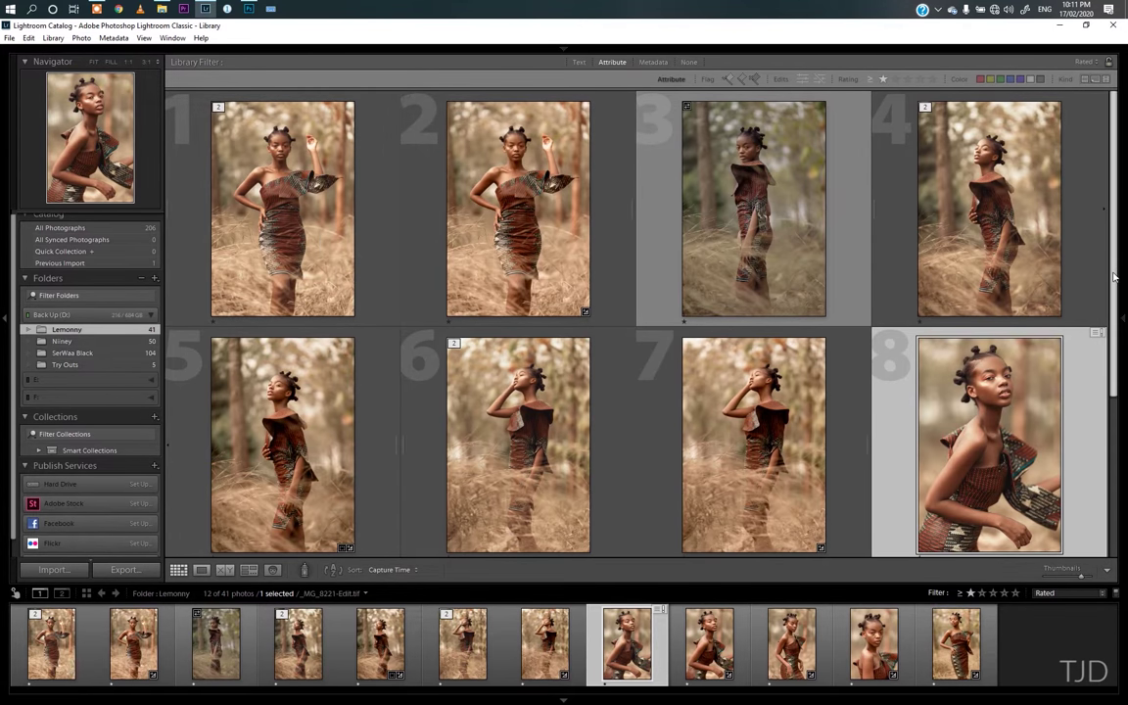
scroll(1113, 277, "down", 3)
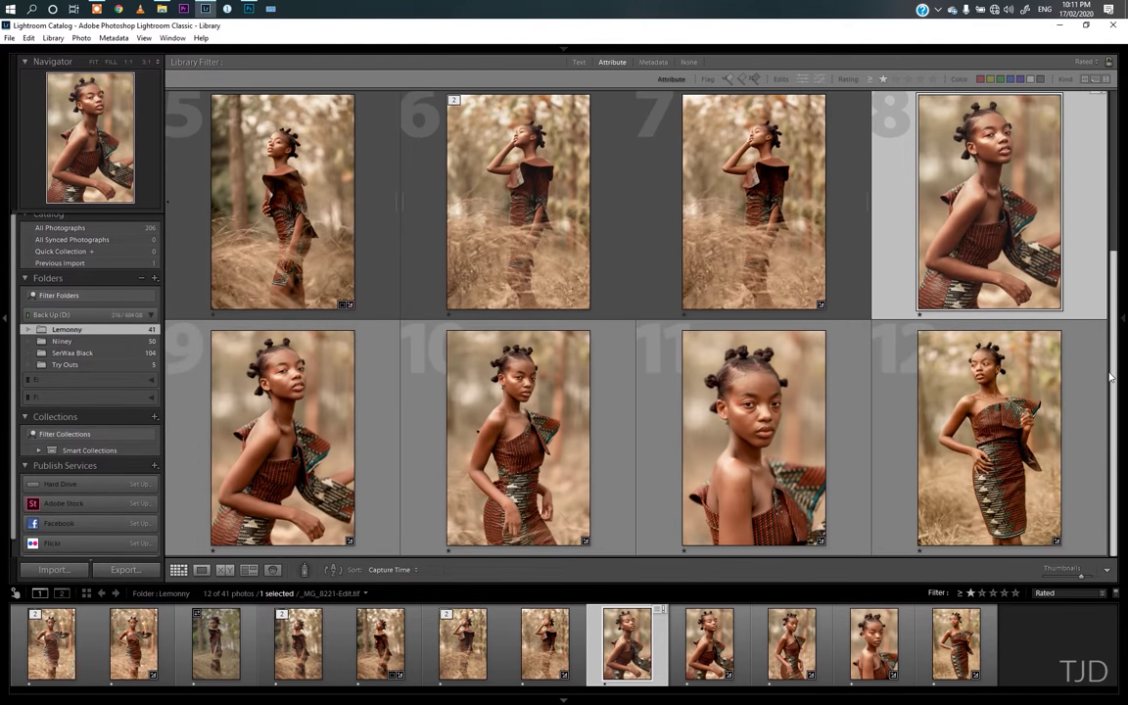
scroll(1117, 375, "up", 3)
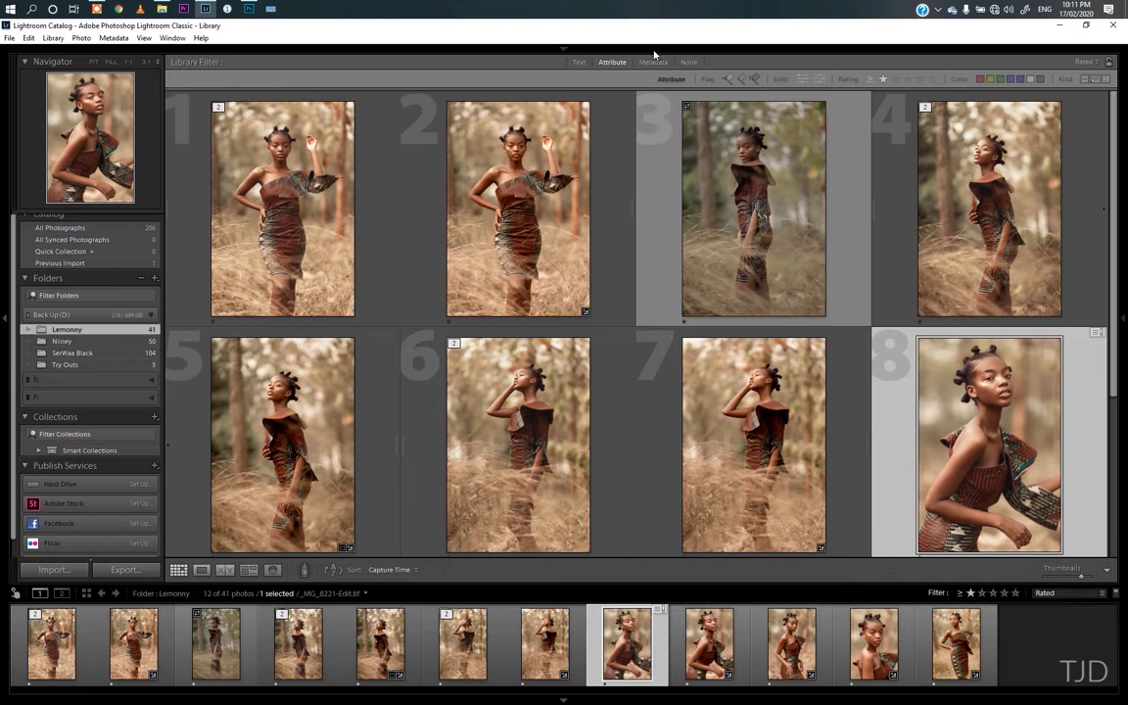
mouse_move(592, 40)
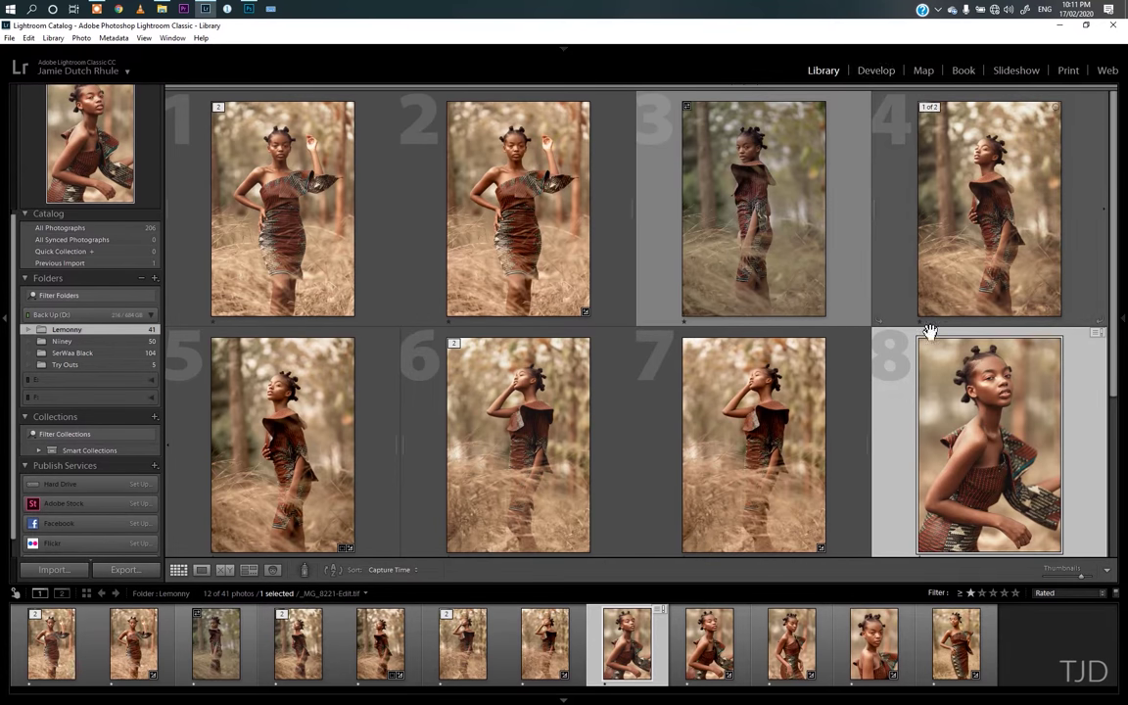
scroll(628, 481, "down", 3)
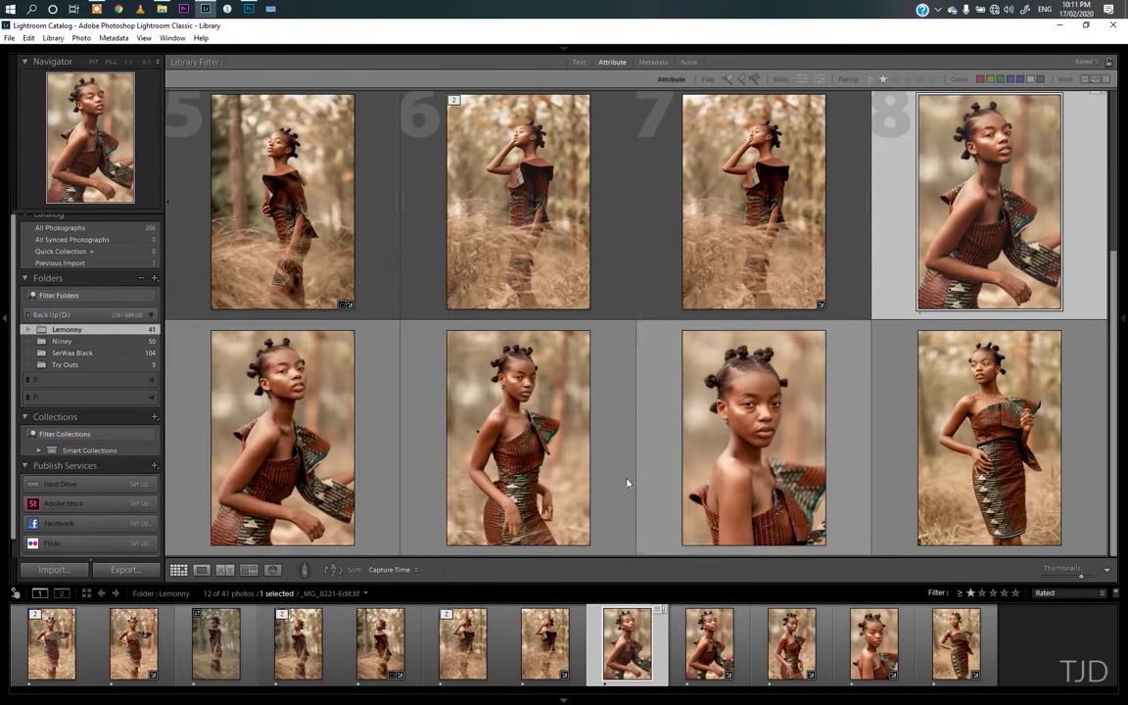
key("Right")
mouse_move(902, 54)
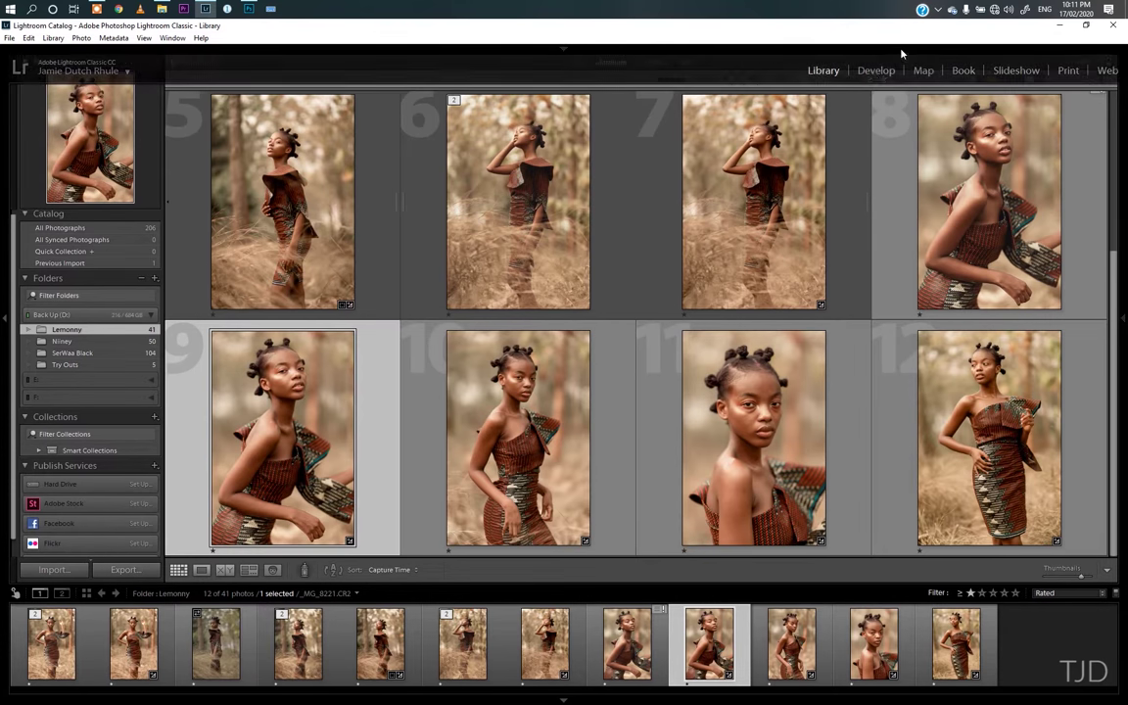
left_click(876, 70)
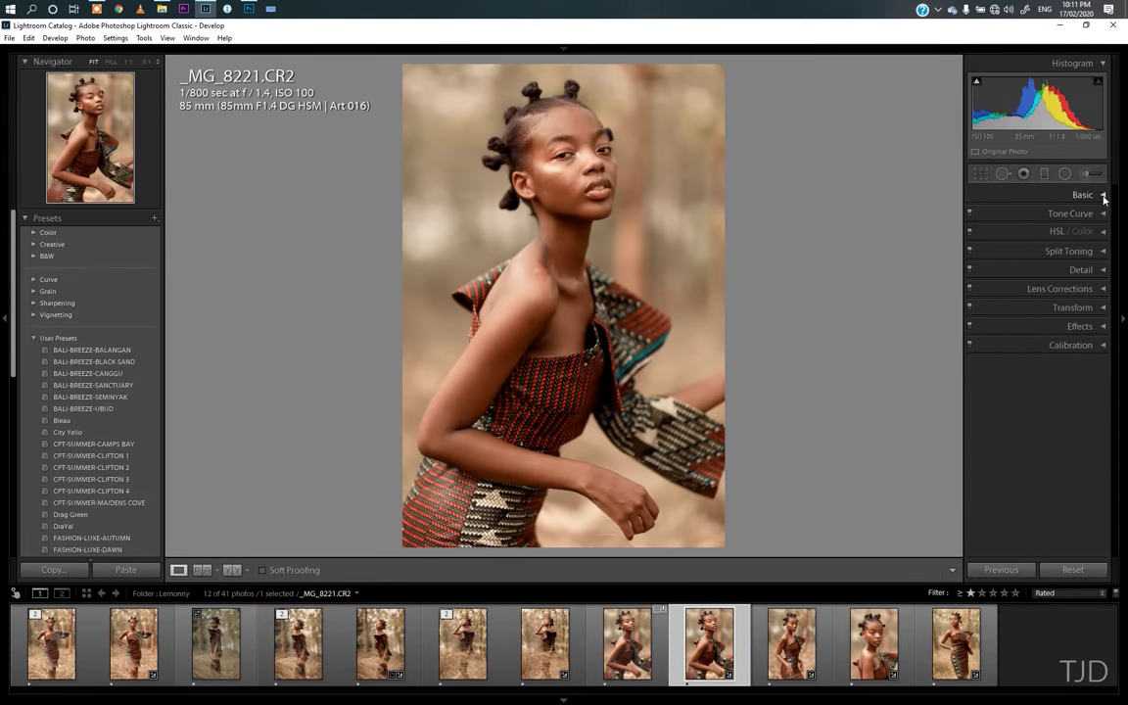
Review the photo's Basic adjustments, including white balance, tone and presence.
left_click(1096, 195)
scroll(1106, 221, "down", 1)
scroll(1106, 216, "up", 1)
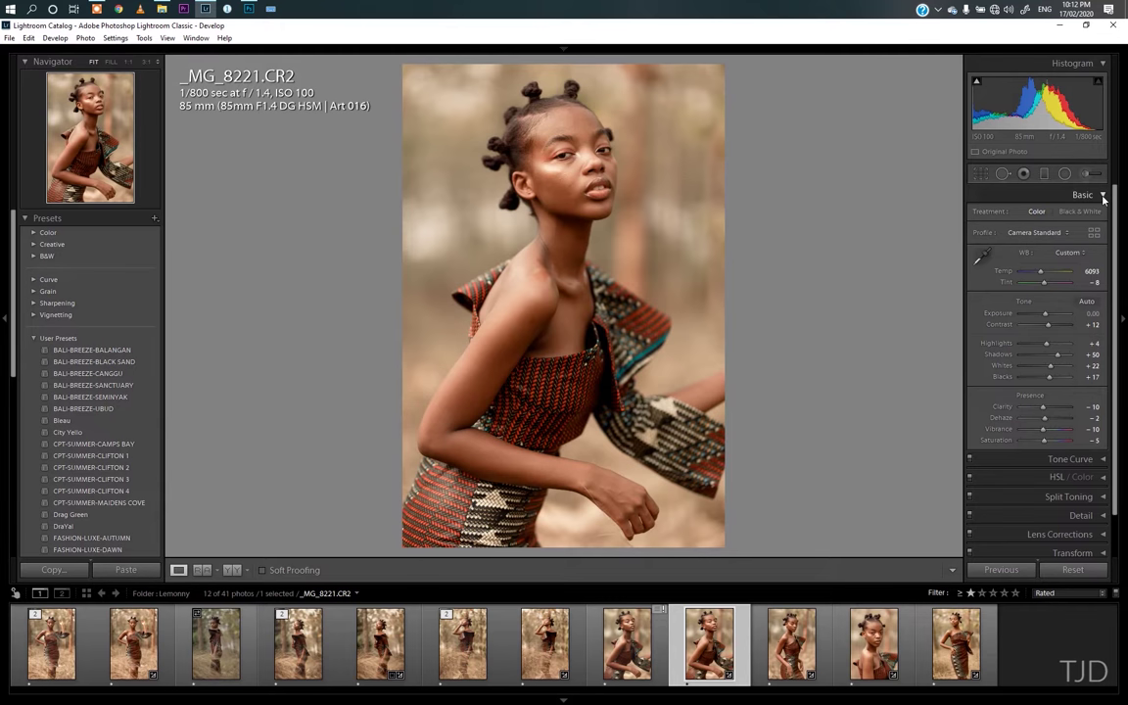
left_click(1104, 196)
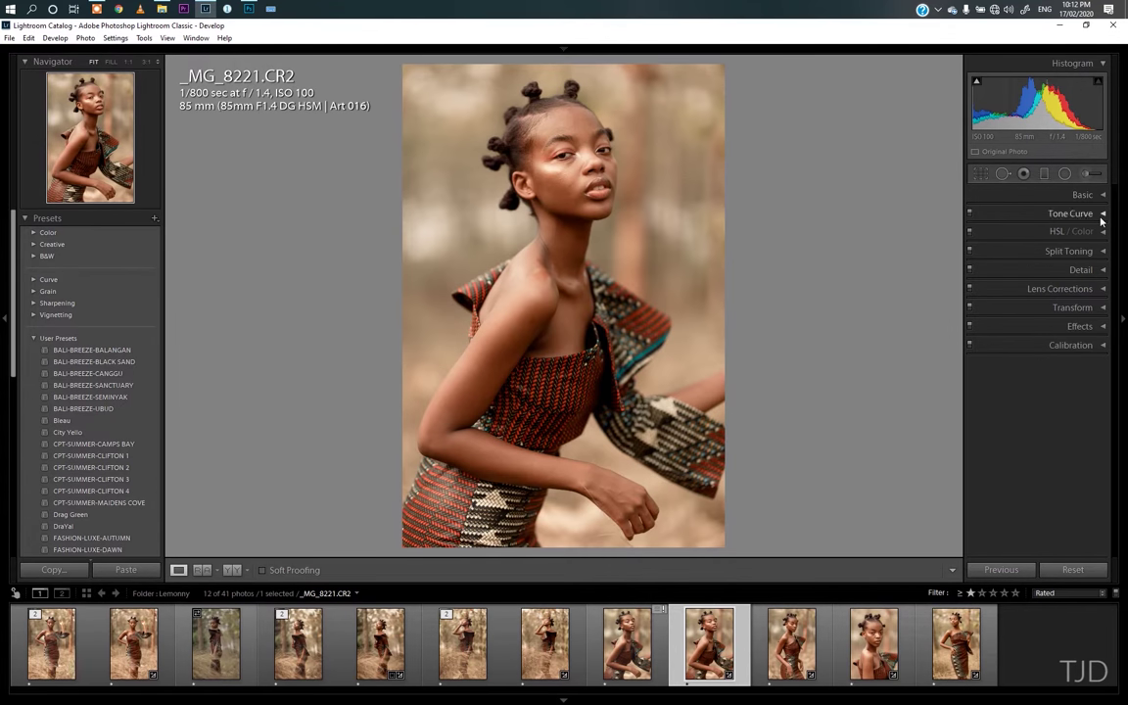
Flip through the tone curve's colour channels and return to the RGB curve.
left_click(1100, 215)
left_click(1061, 376)
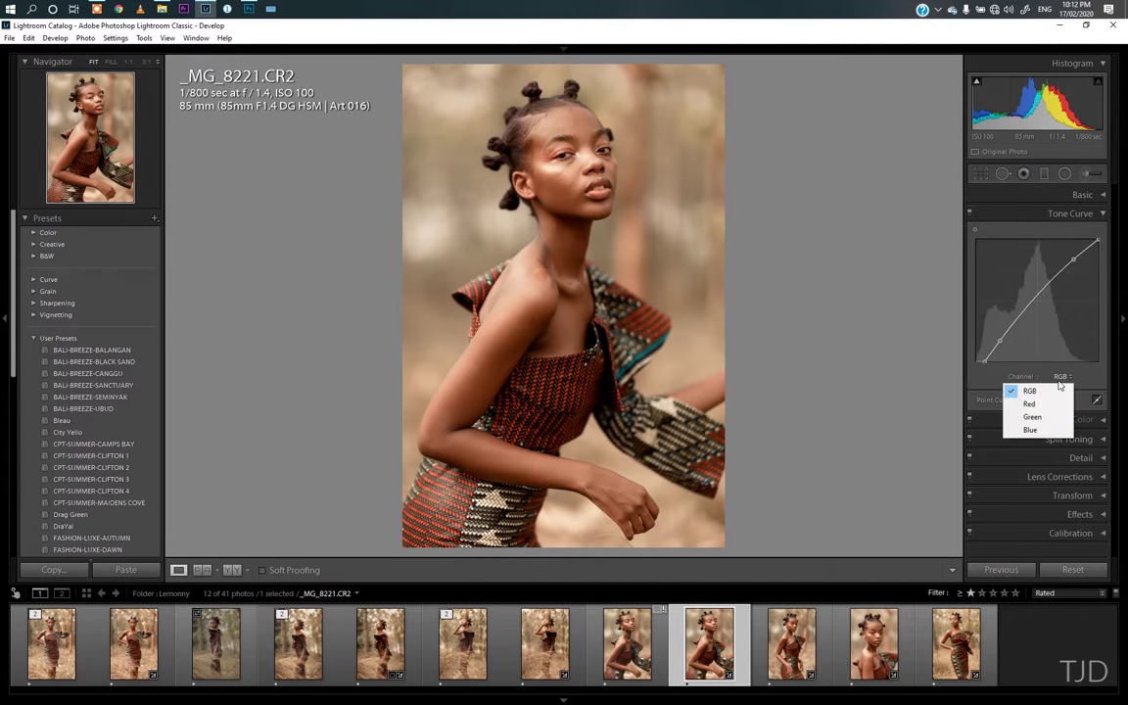
left_click(1063, 396)
left_click(1060, 379)
left_click(1033, 417)
left_click(1060, 377)
left_click(1037, 429)
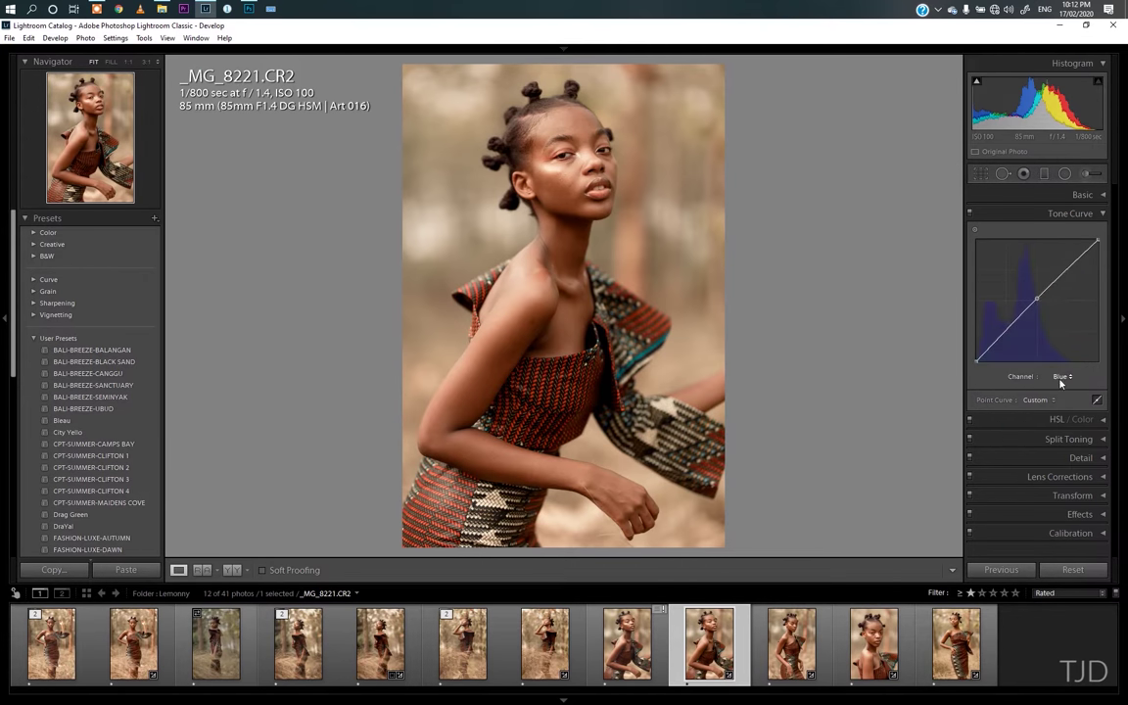
left_click(1060, 377)
left_click(1023, 391)
Examine the point curves of the Red, Green and Blue channels one after another.
left_click(1060, 377)
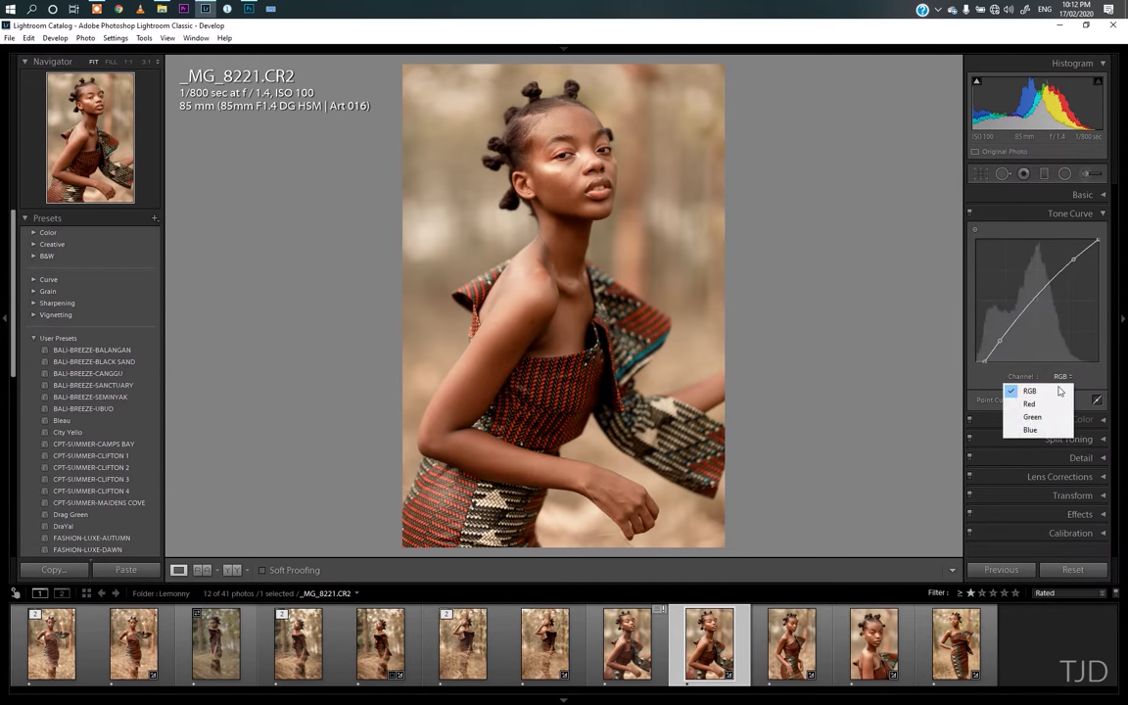
left_click(1045, 405)
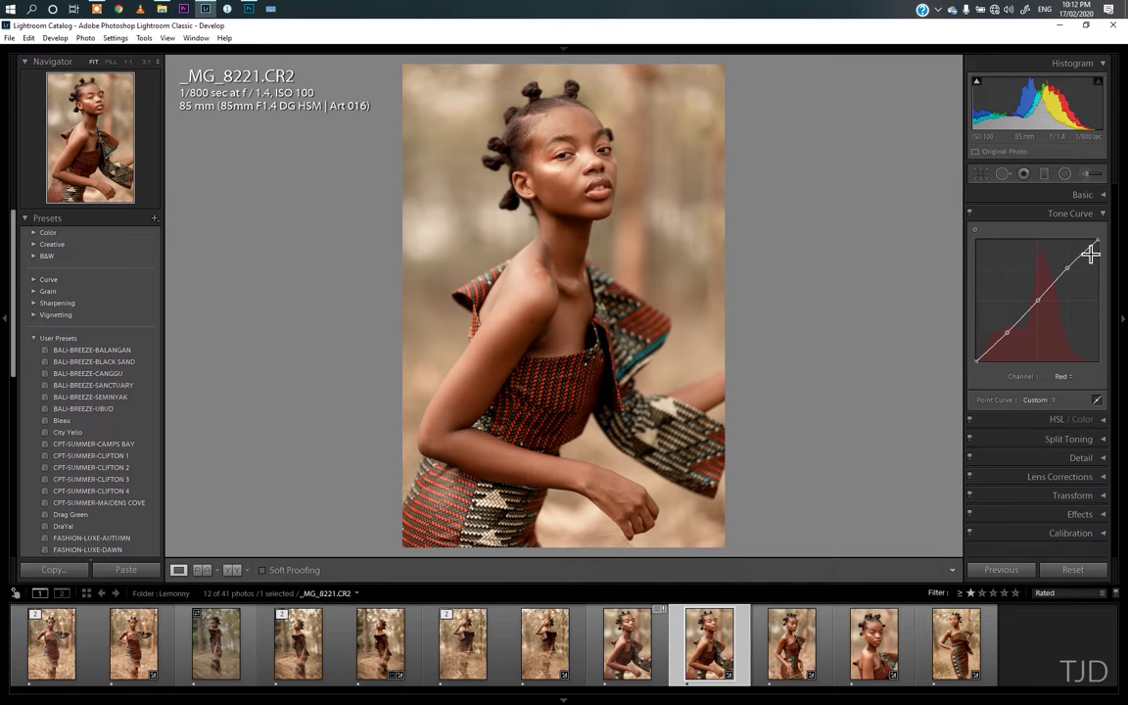
left_click(1063, 377)
left_click(1037, 419)
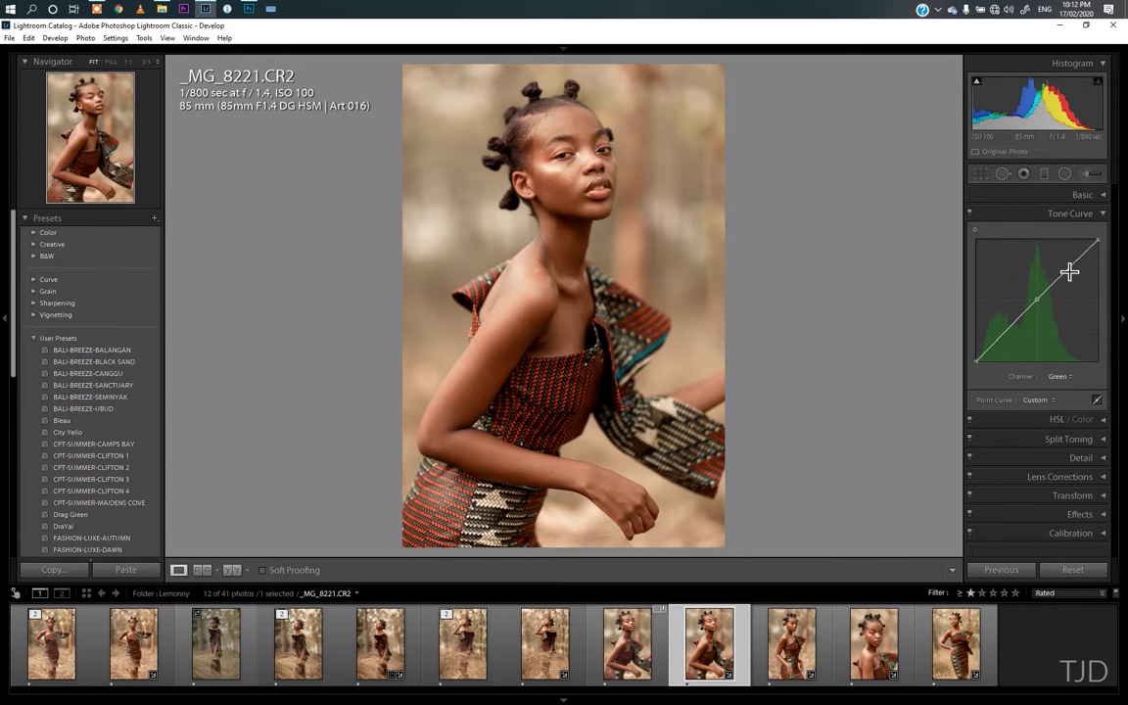
left_click(1103, 213)
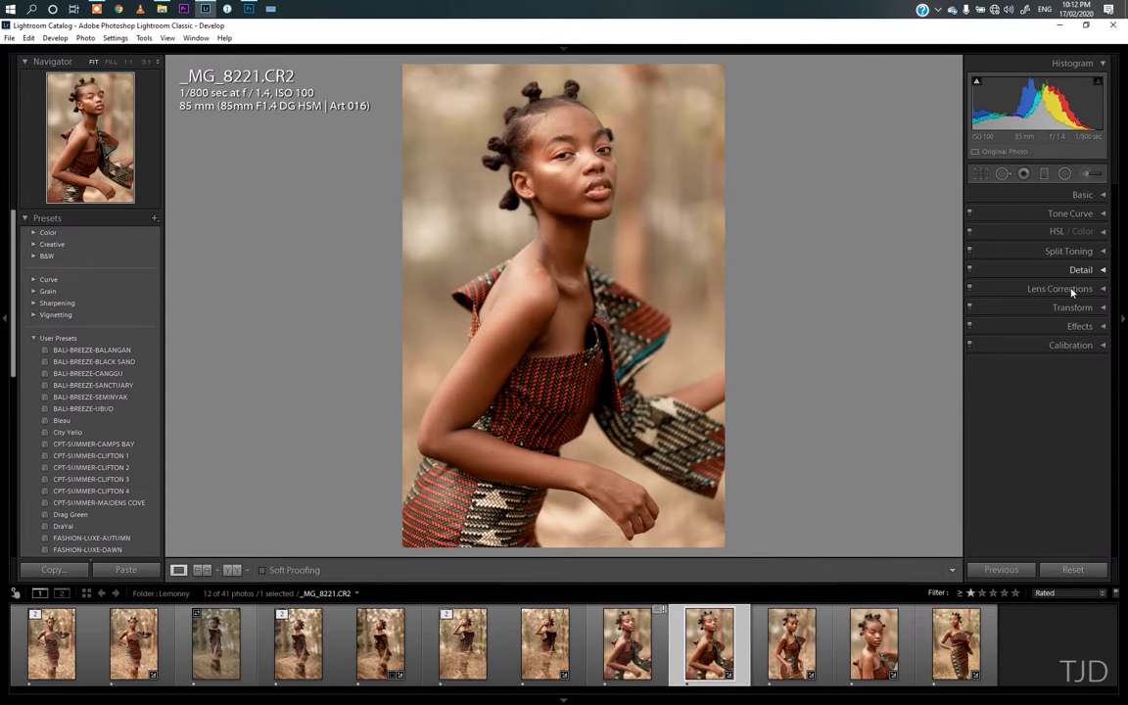
left_click(1100, 213)
left_click(1059, 376)
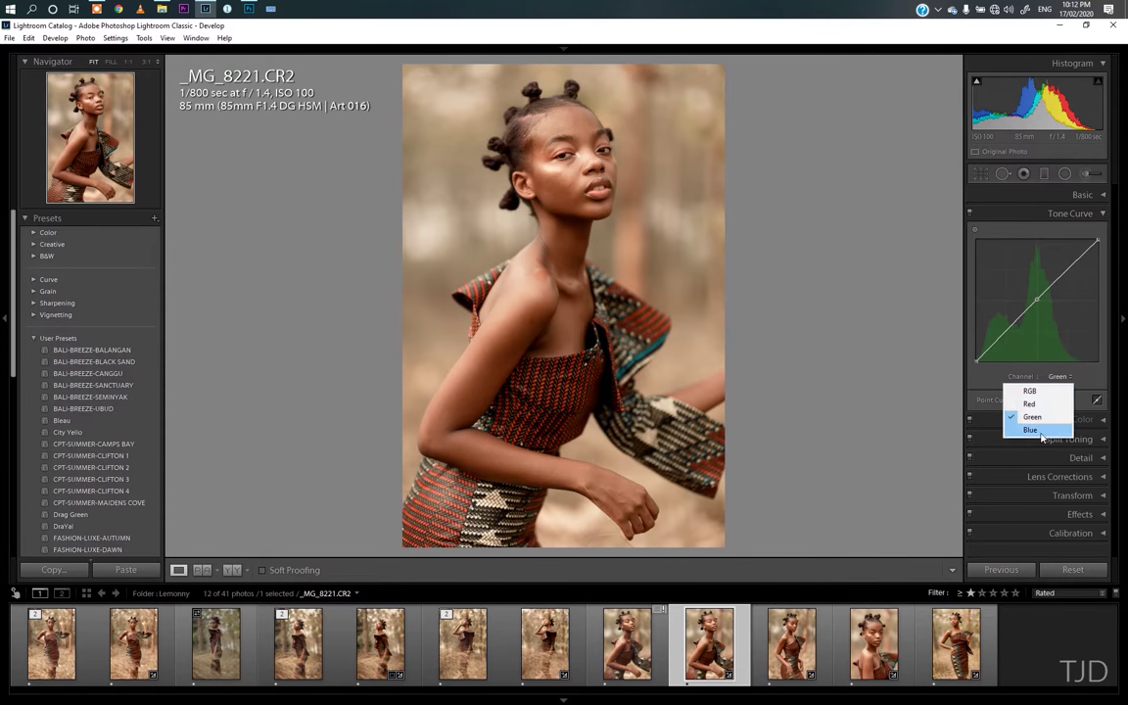
left_click(1034, 434)
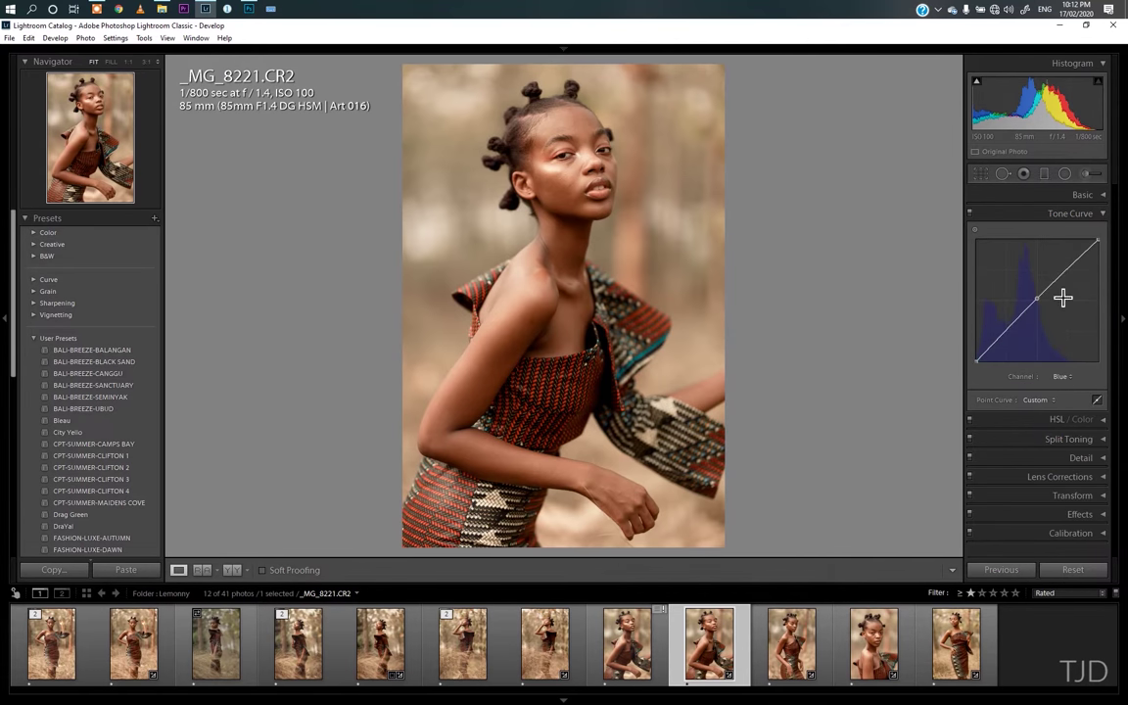
left_click(1102, 213)
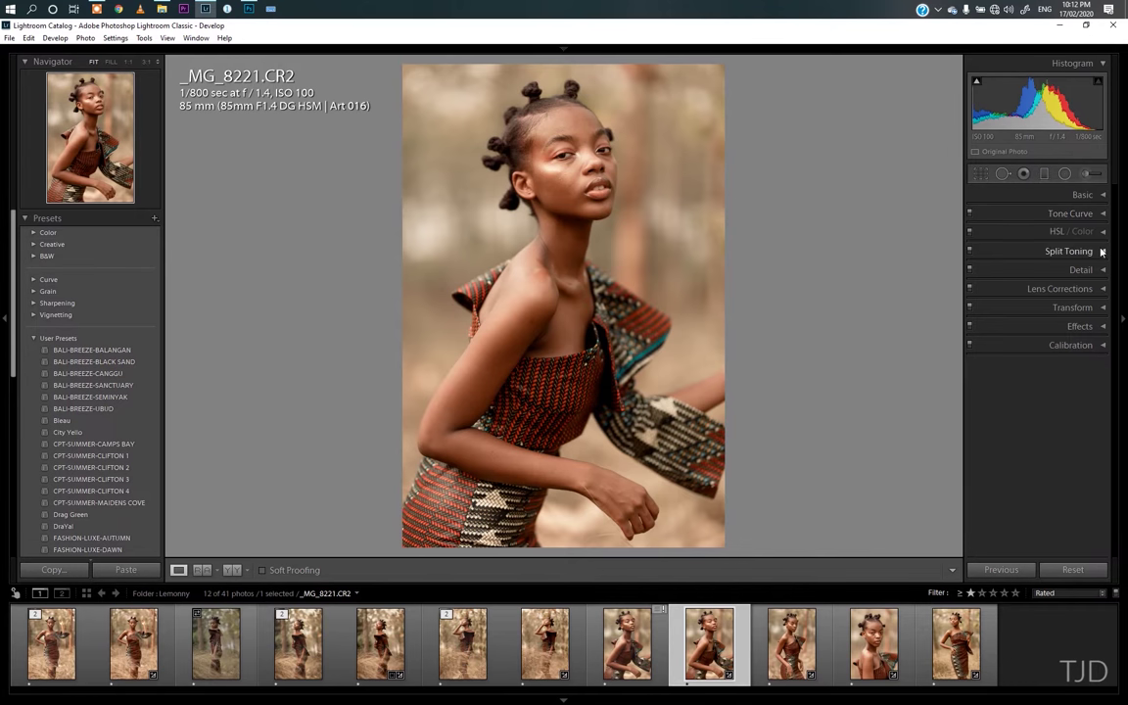
Review the HSL hue, saturation and luminance adjustments of the photo.
left_click(1059, 233)
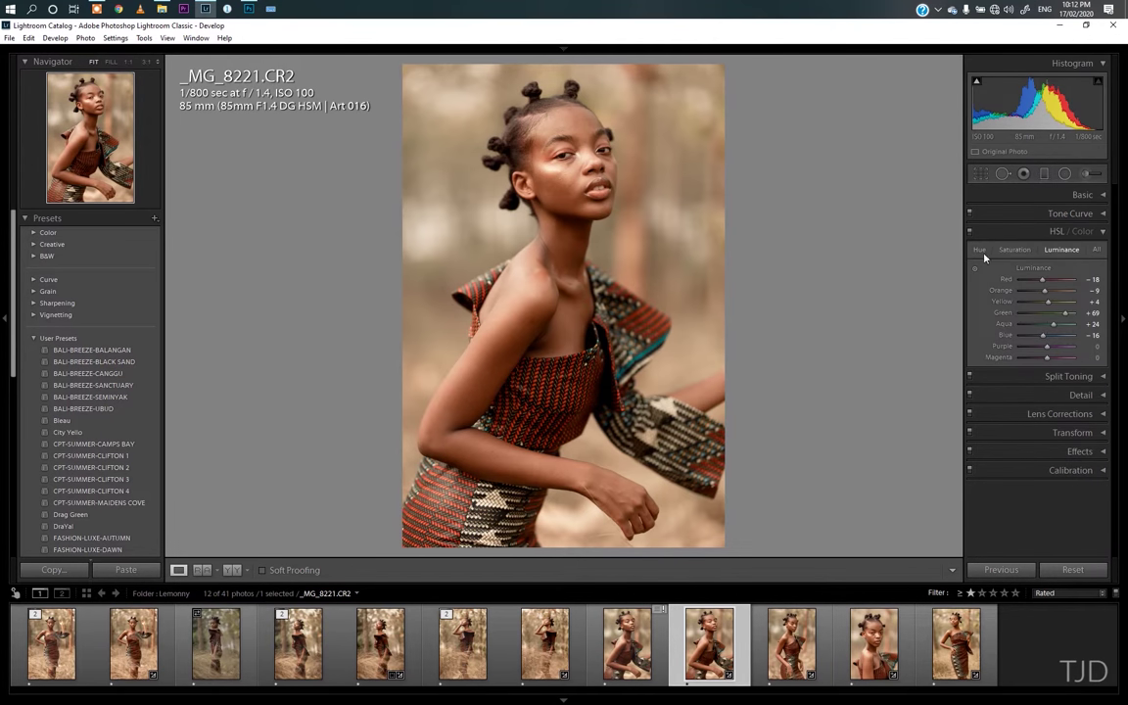
left_click(977, 251)
left_click(1025, 254)
left_click(1061, 252)
left_click(1103, 235)
Review the Split Toning values for highlights and shadows and the Detail sharpening settings.
left_click(1101, 252)
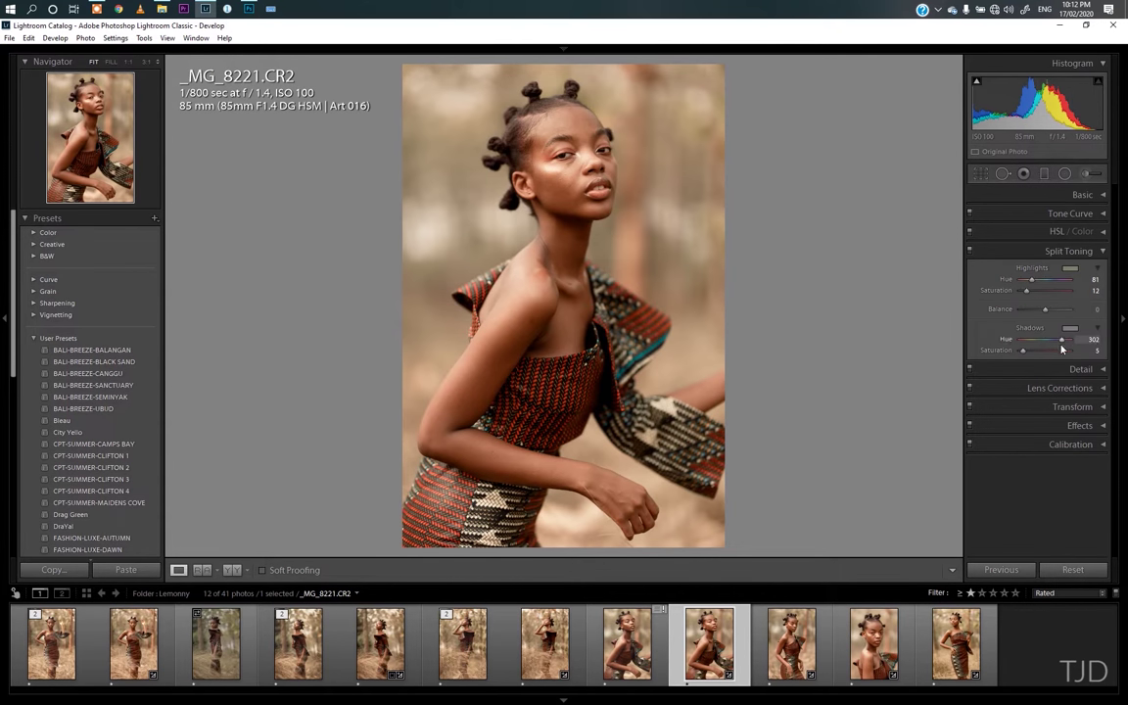
left_click(1100, 251)
left_click(1102, 271)
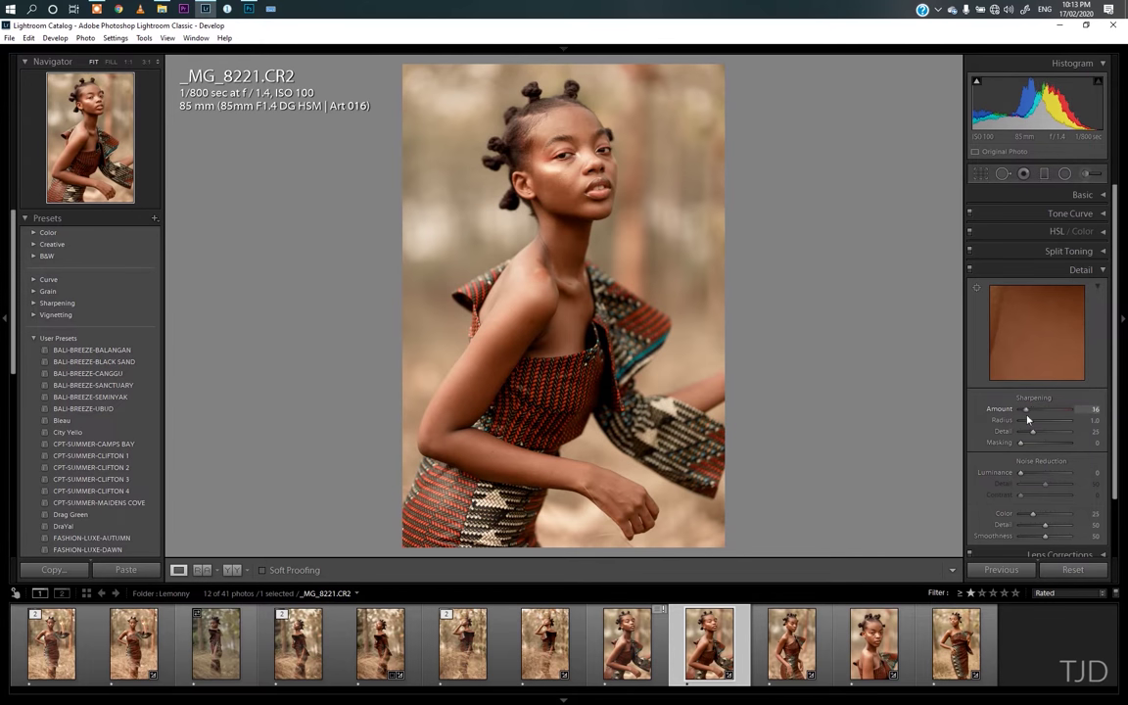
left_click(1102, 269)
Check the Lens Corrections and compare the photo with profile corrections off and on.
left_click(1103, 289)
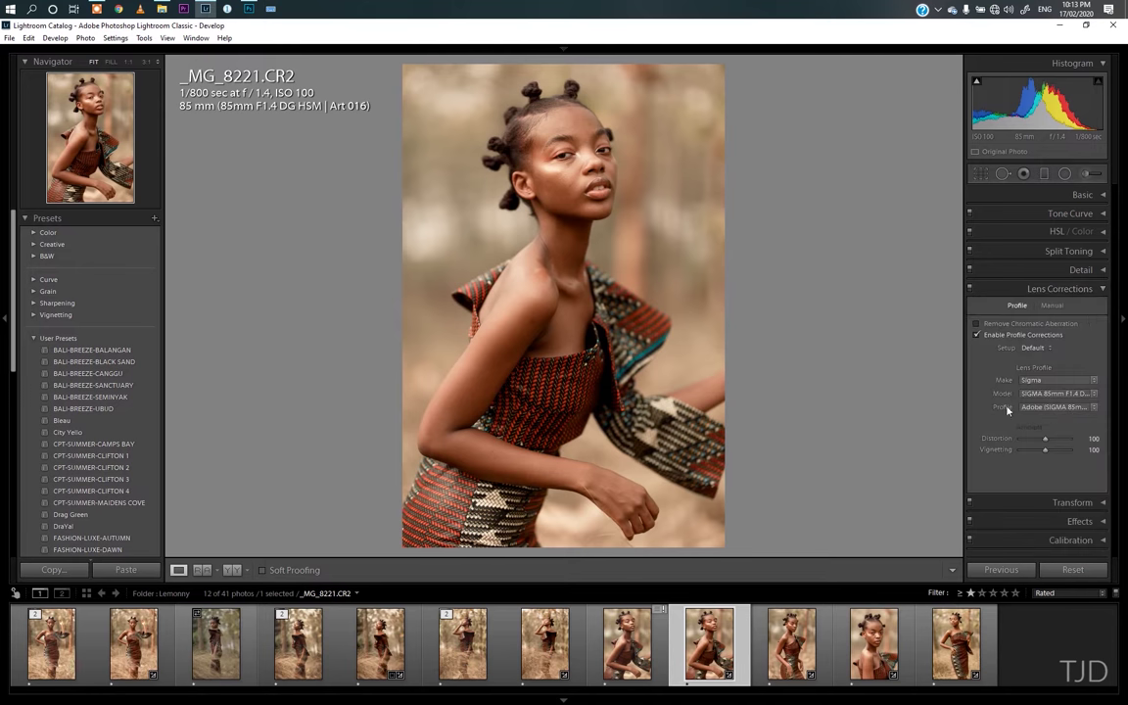
left_click(1102, 289)
left_click(1103, 289)
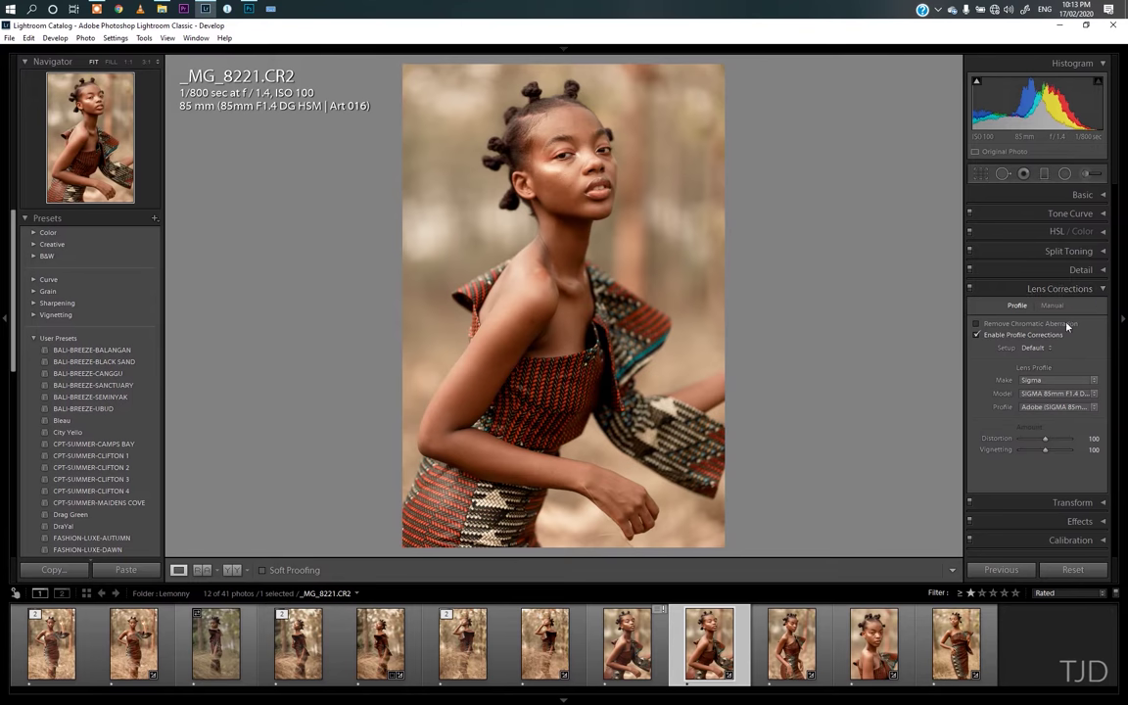
left_click(978, 336)
left_click(978, 337)
left_click(1102, 289)
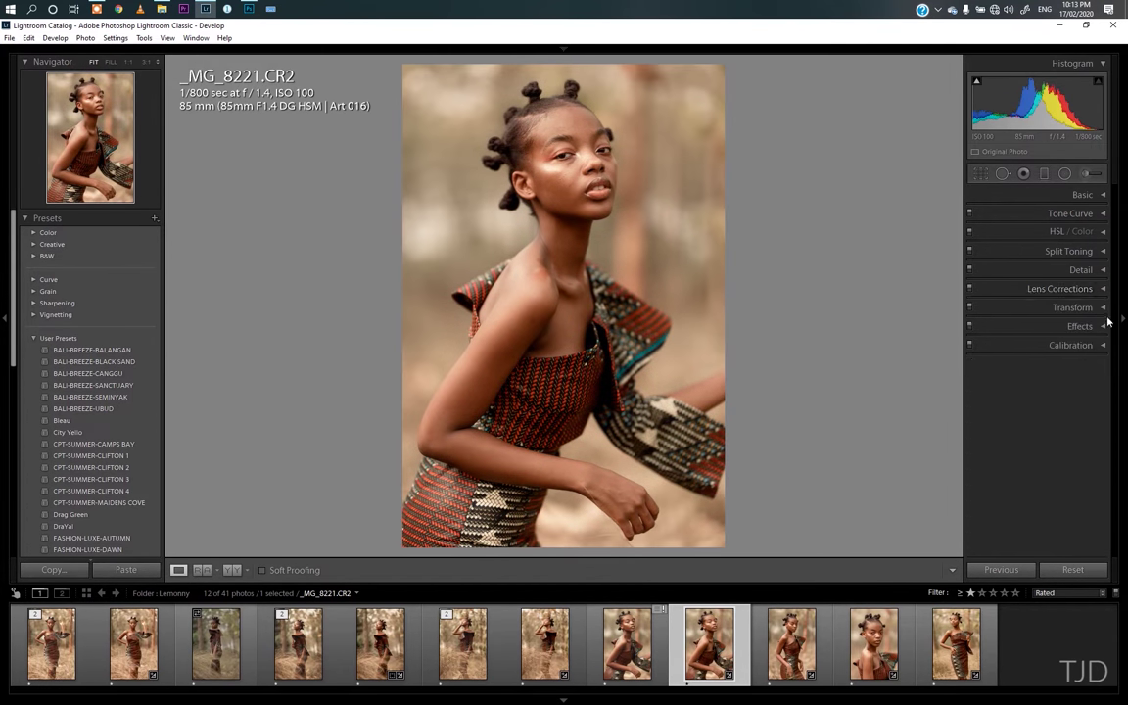
Review the Effects and Calibration settings and compare the photo side by side before and after.
left_click(1102, 327)
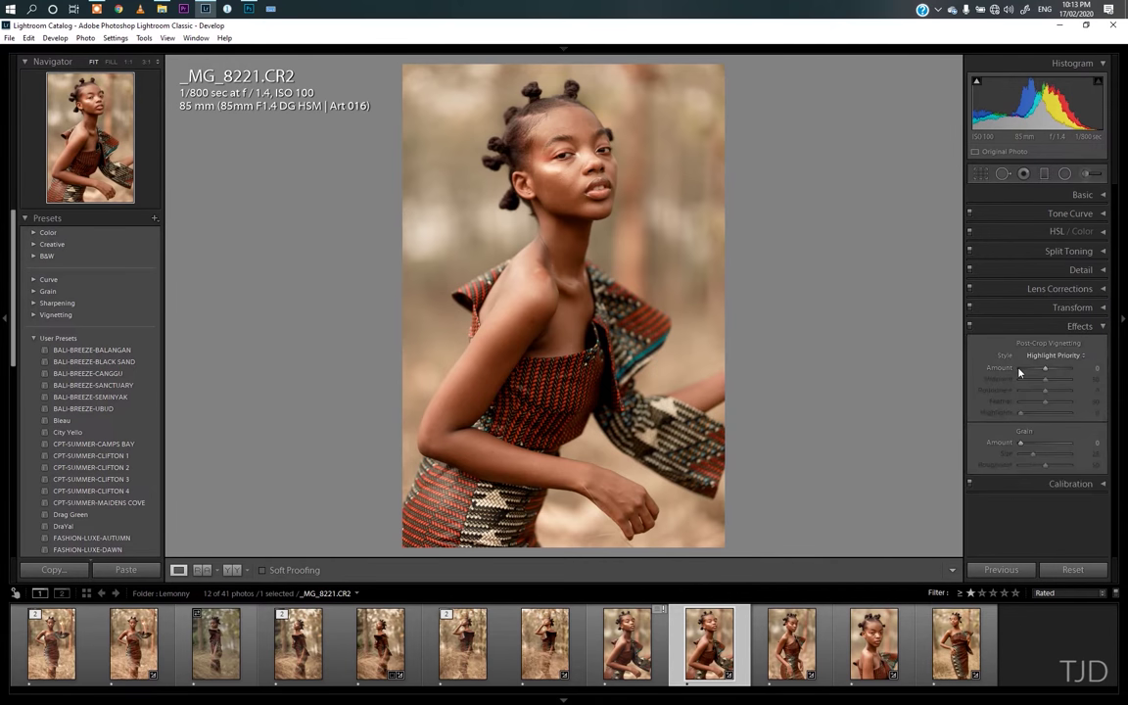
left_click(1102, 327)
left_click(995, 345)
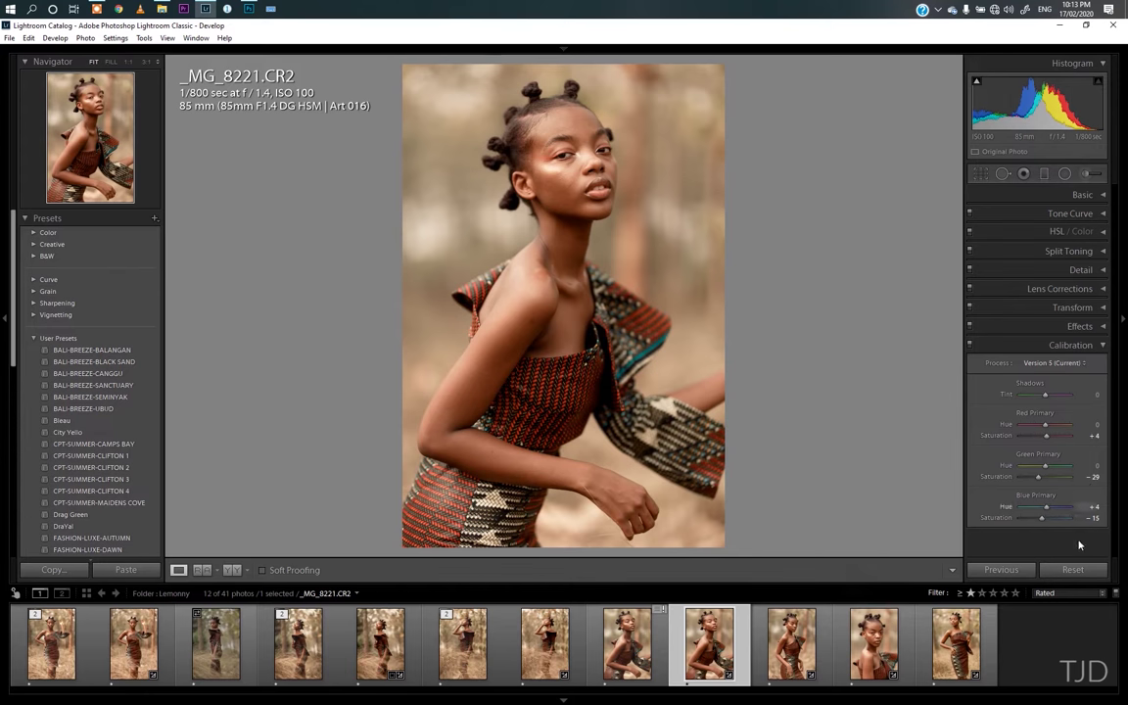
left_click(239, 573)
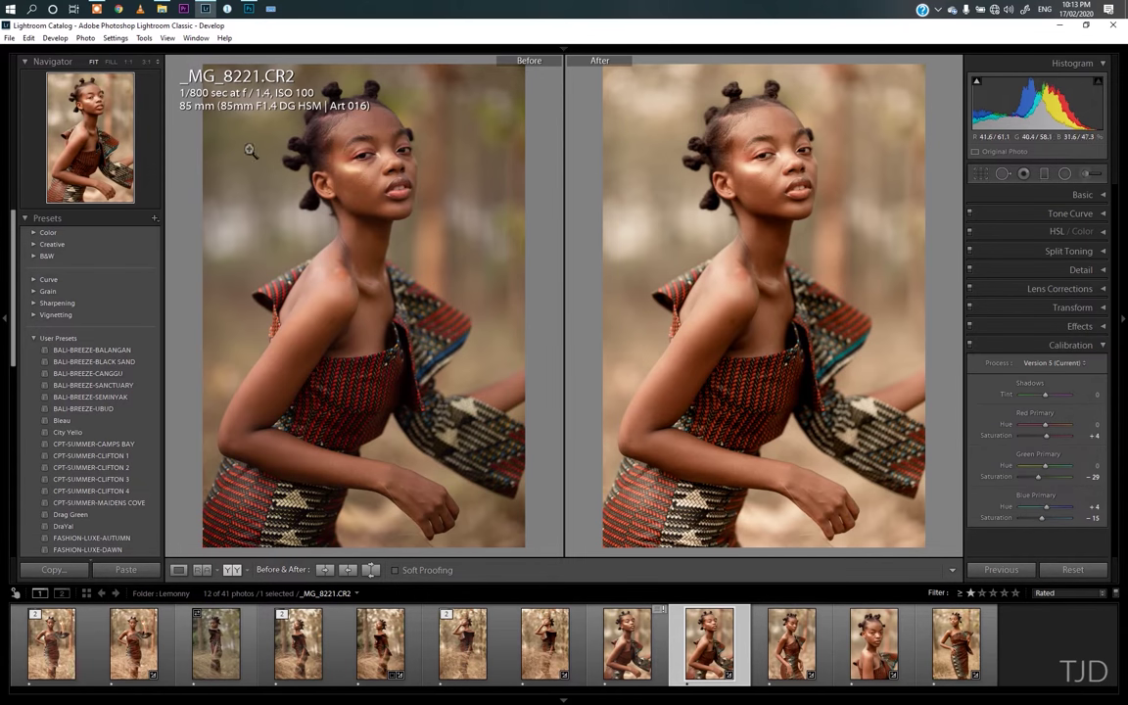
Switch to Photoshop and hide every layer except Background in _MG_8221-Edit.tif.
left_click(249, 9)
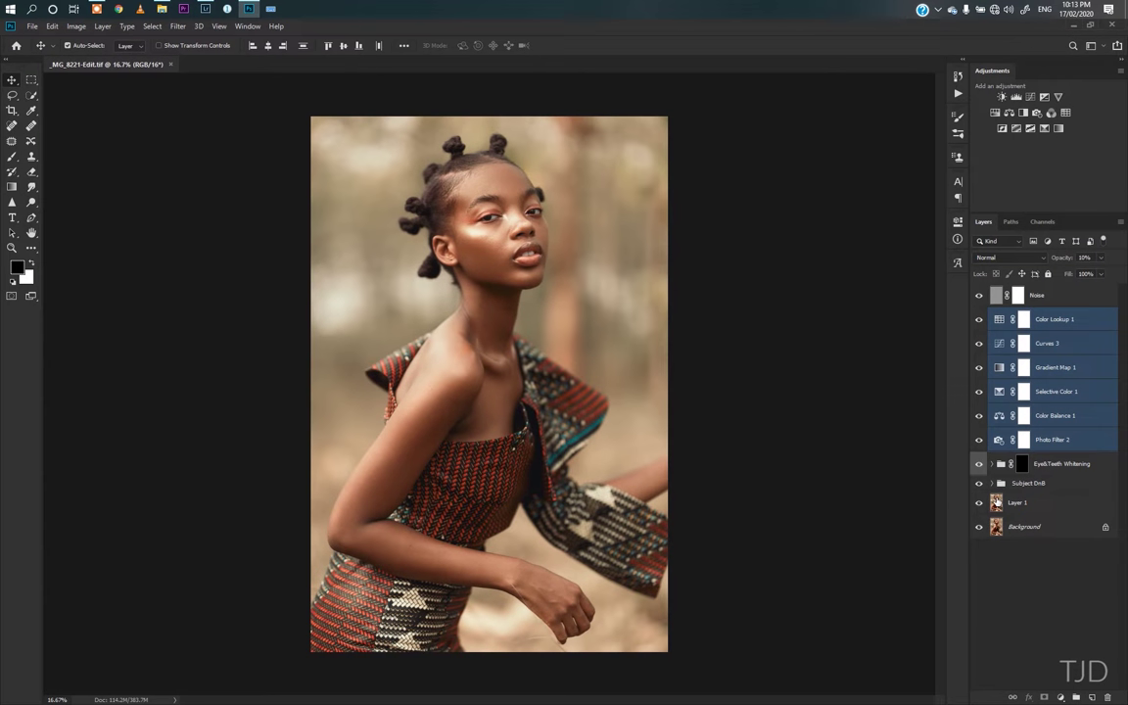
left_click(978, 527, "alt")
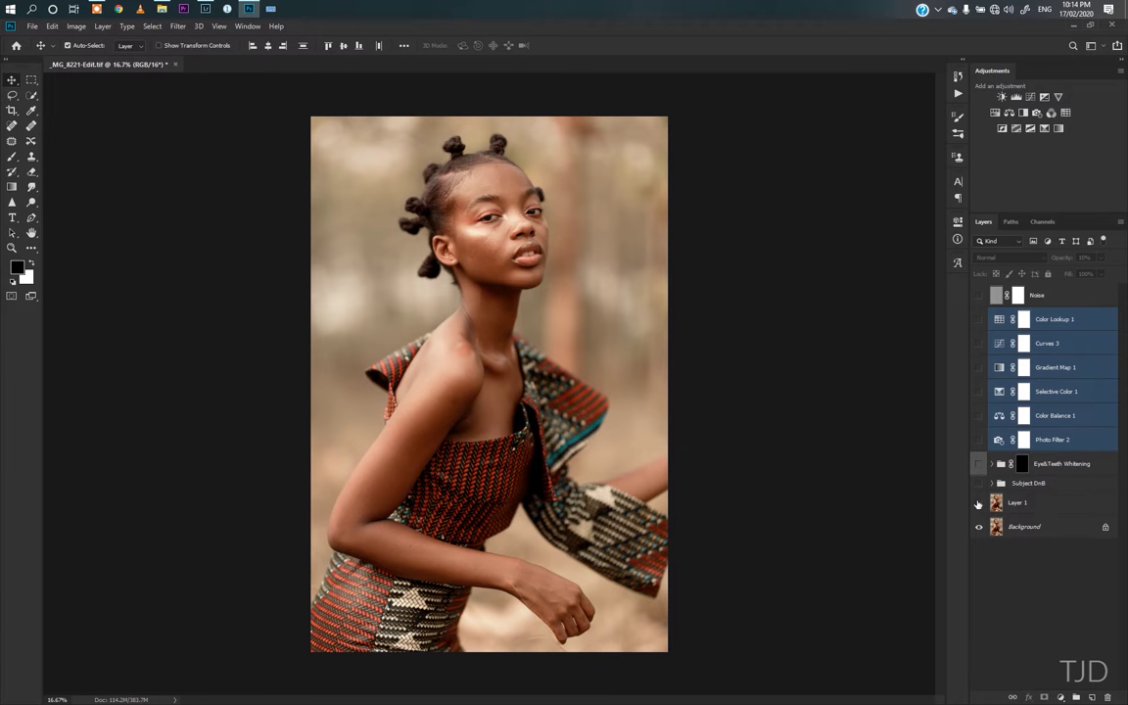
Examine the face up close and compare the image with Layer 1 hidden and shown.
left_click_drag(497, 209, 544, 367)
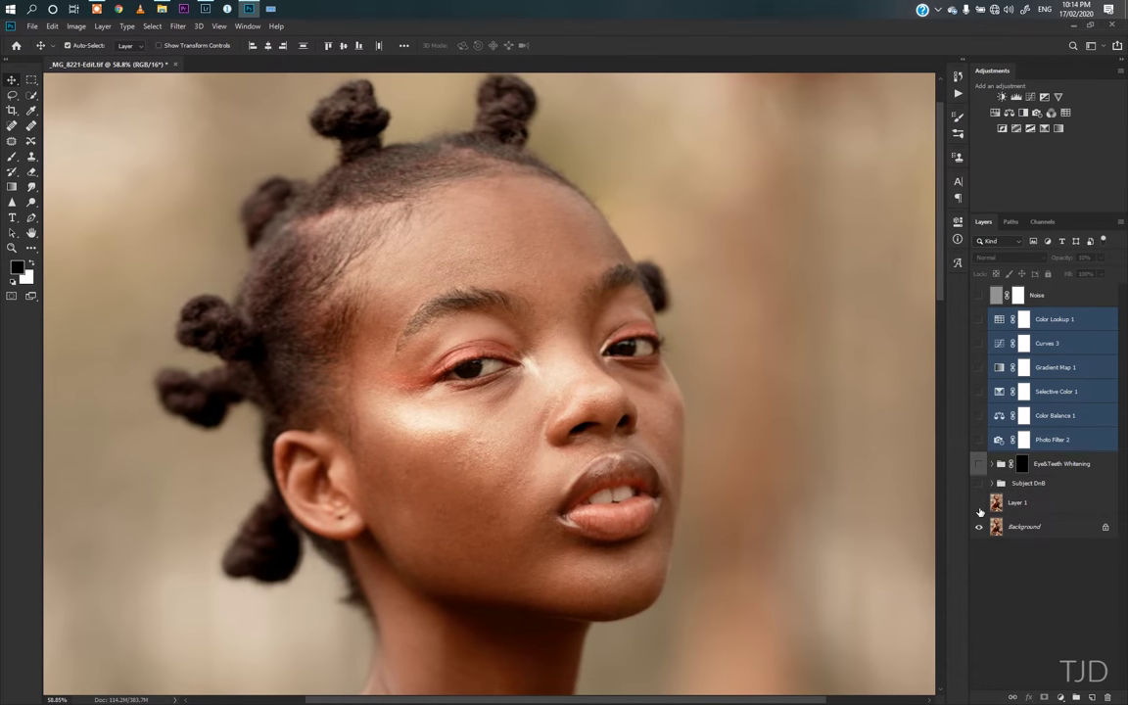
left_click_drag(622, 444, 467, 341)
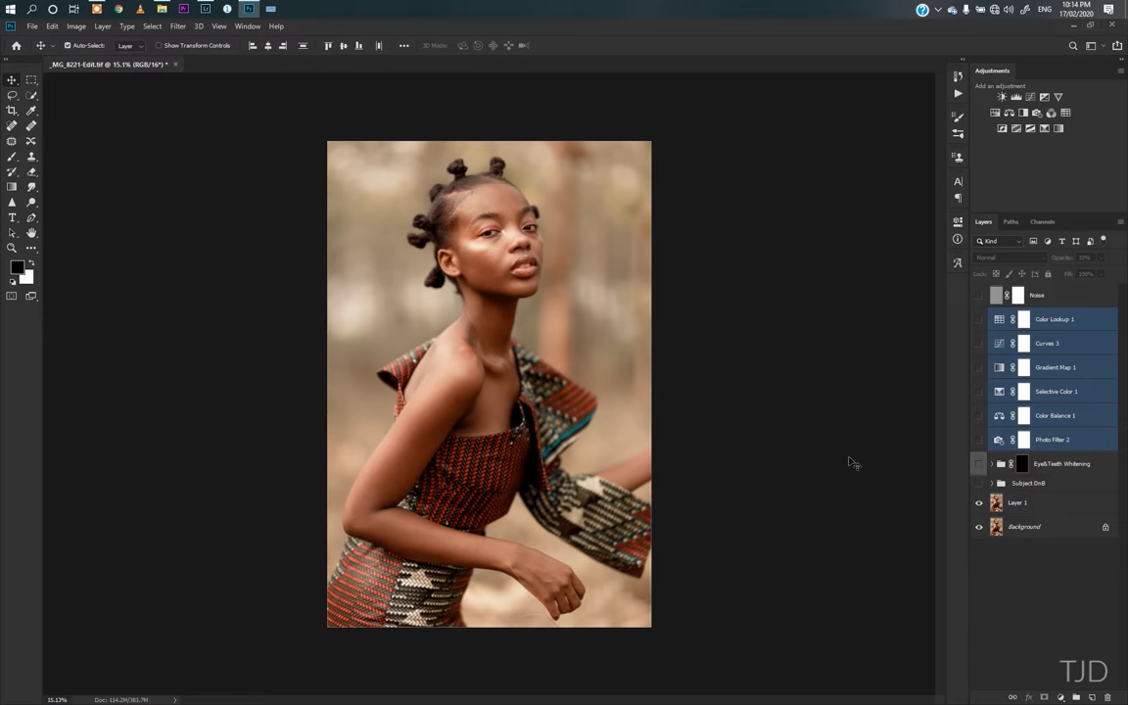
mouse_move(505, 254)
left_mouse_down()
mouse_move(548, 250)
mouse_move(499, 247)
left_mouse_up()
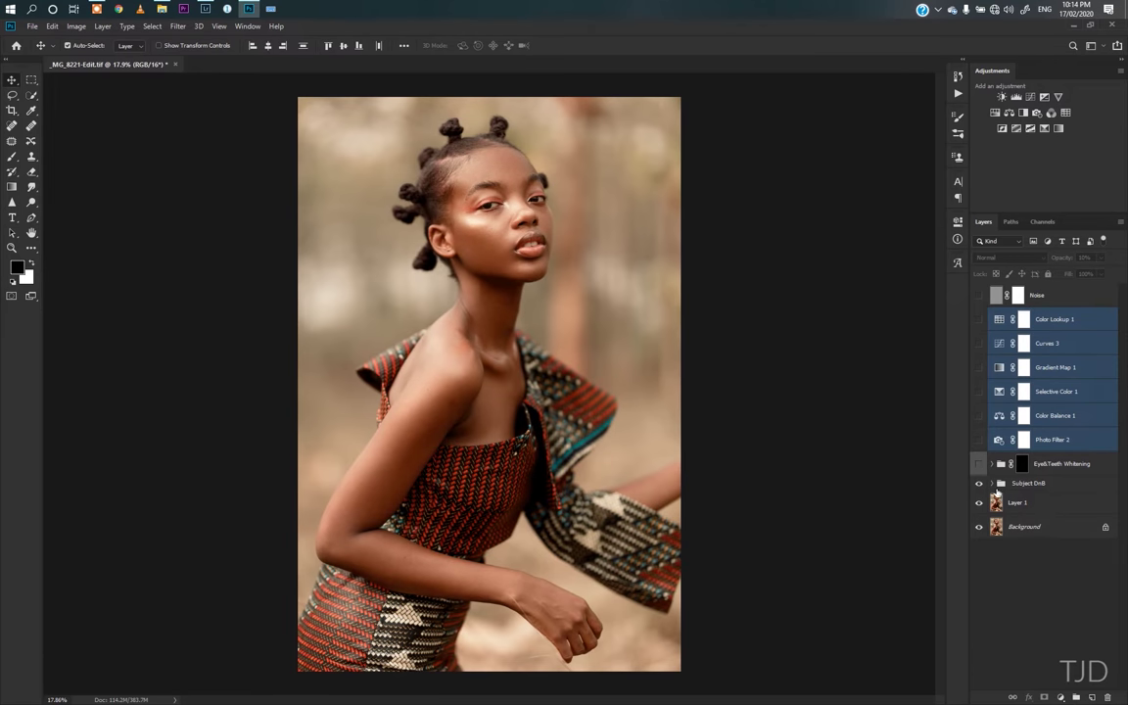
Expand the Subject DnB group, collapse its Global DnB subgroup, and examine the face's dodge-and-burn retouching up close.
left_click(991, 484)
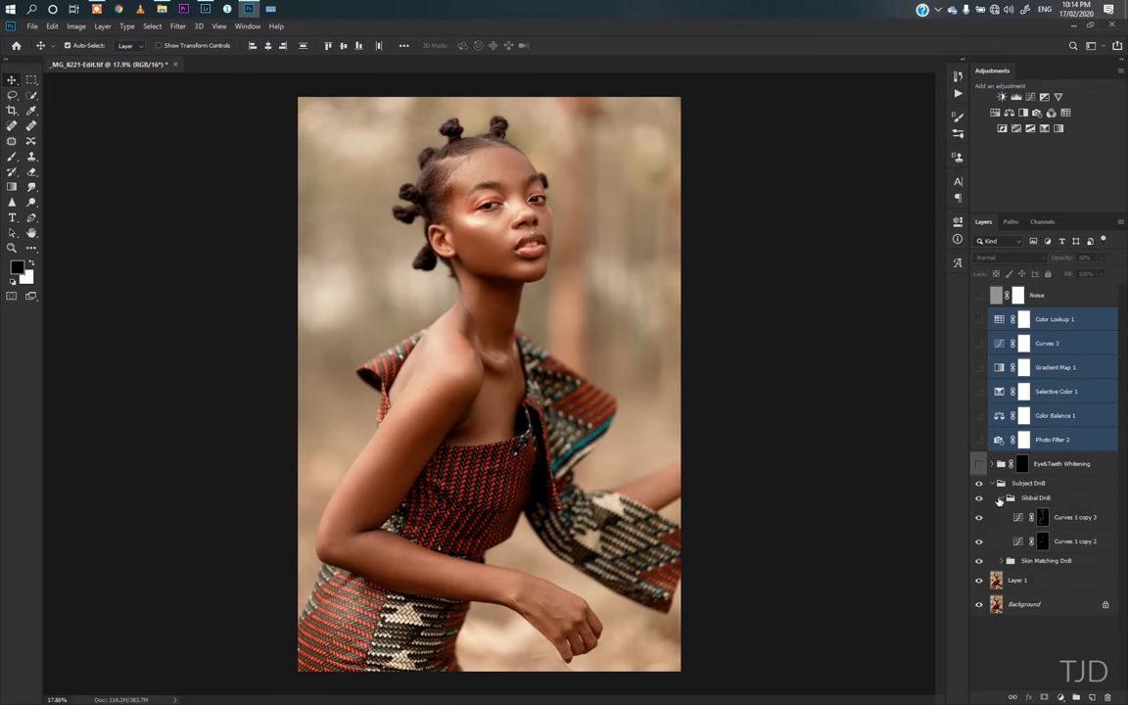
left_click(1000, 500)
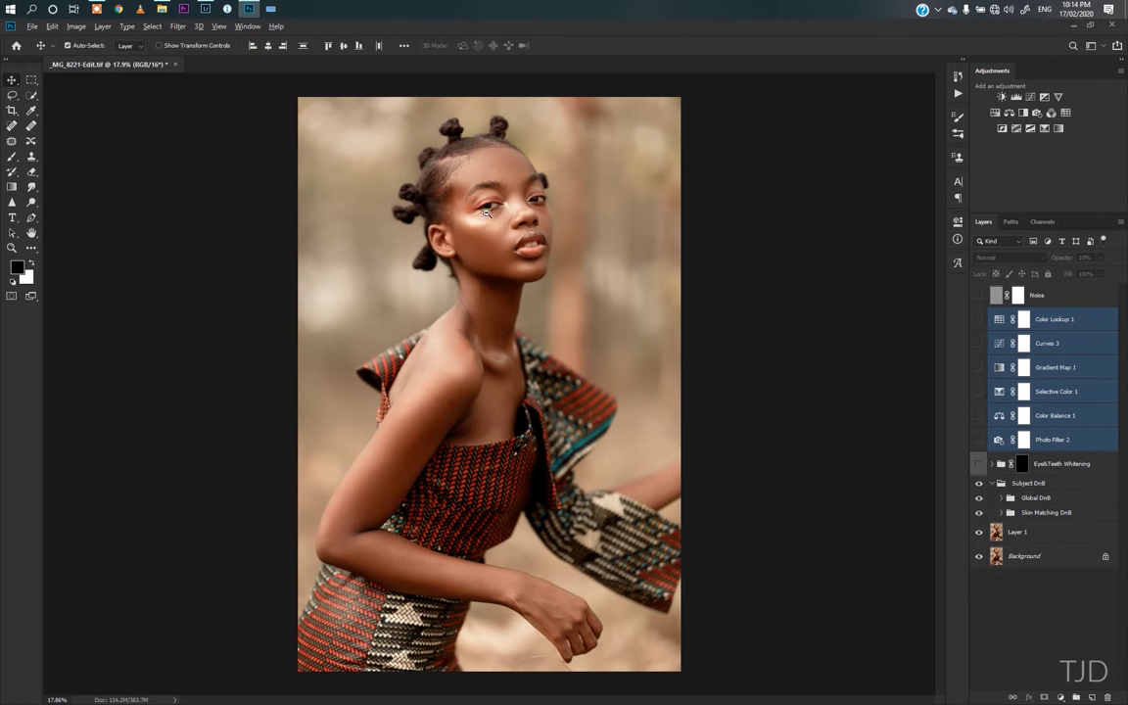
scroll(634, 304, "up", 5)
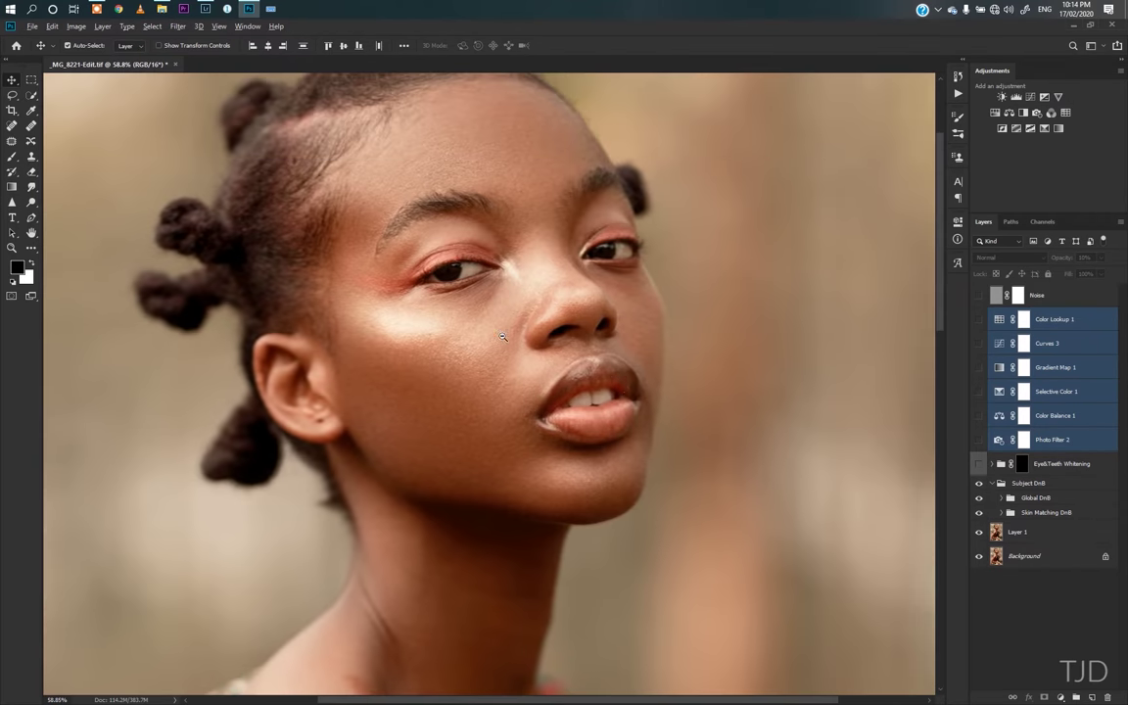
scroll(499, 329, "down", 3)
scroll(490, 328, "up", 3)
scroll(481, 329, "up", 1)
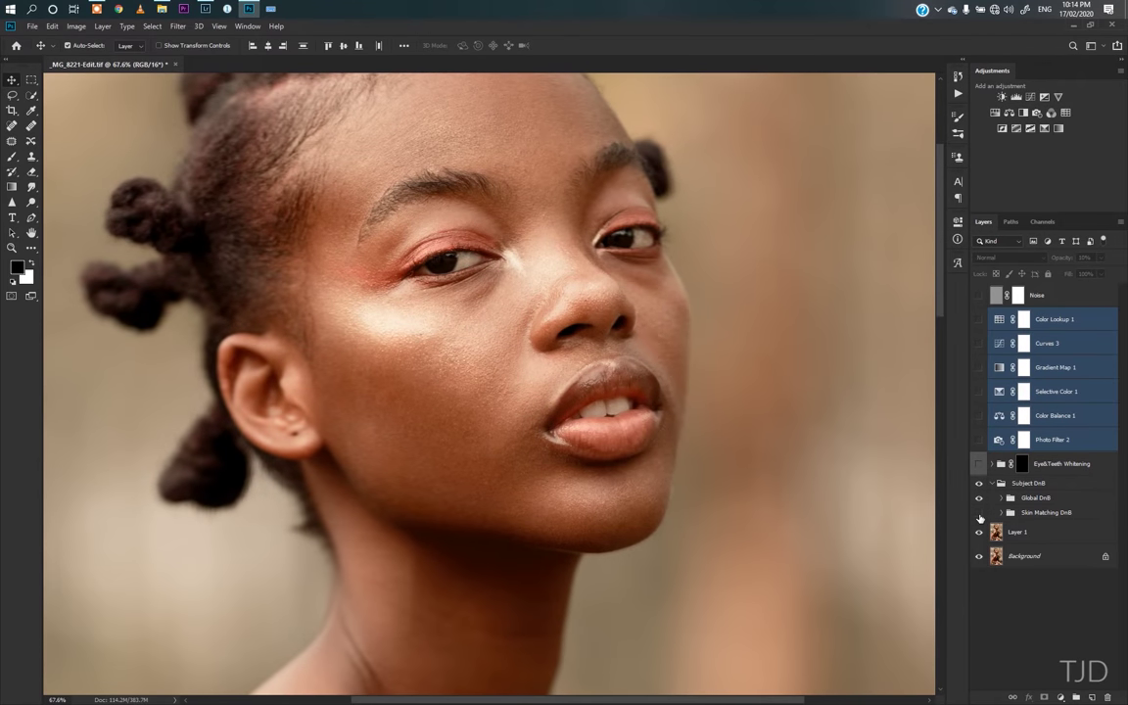
scroll(641, 450, "down", 5)
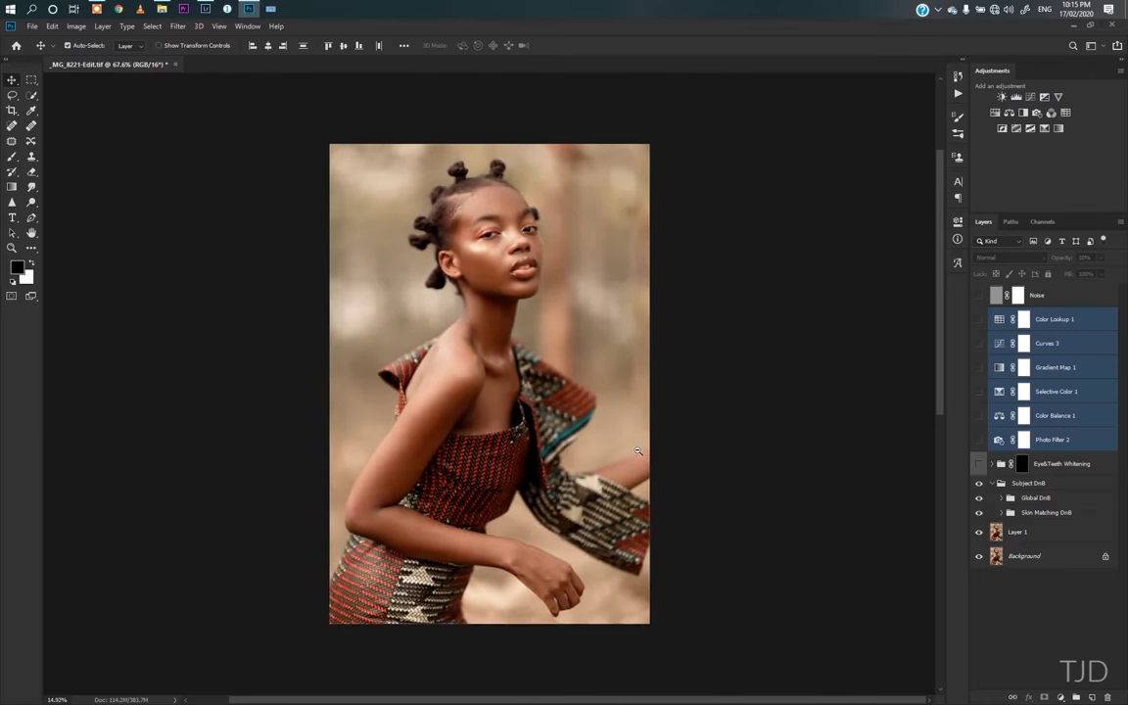
key("ctrl+0")
Inspect the layer masks of Curves 1 and Curves 1 copy in the Skin Matching DnB group, and collapse the groups.
left_click(1001, 512)
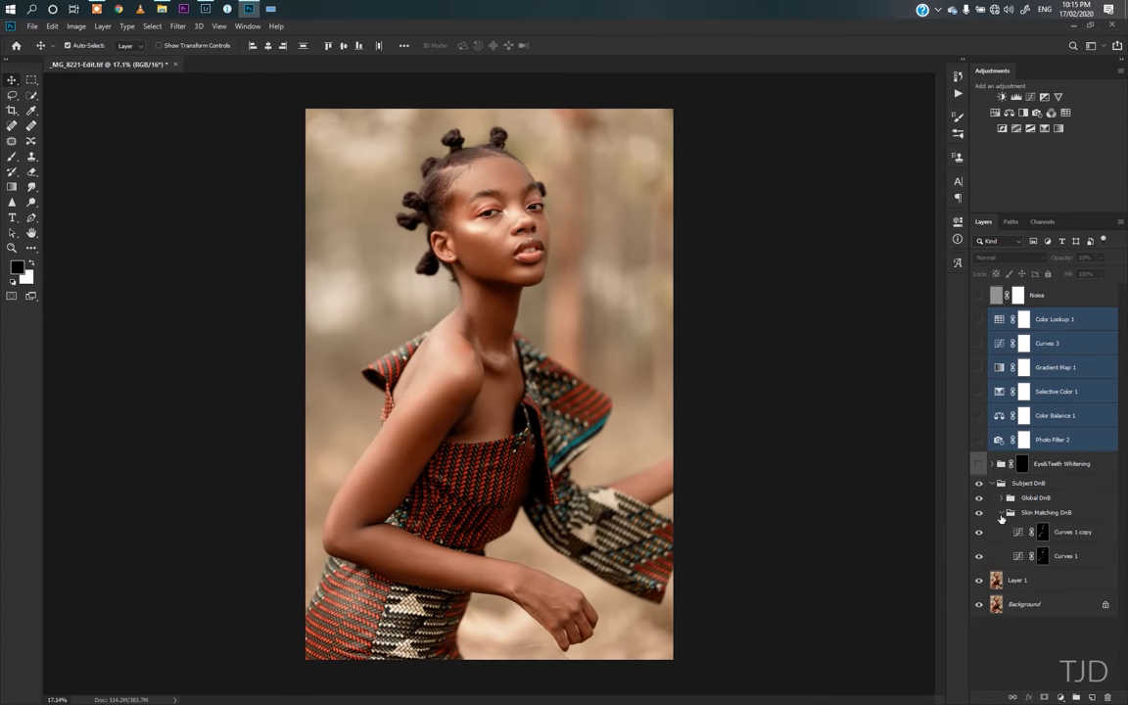
left_click(1042, 555, "alt")
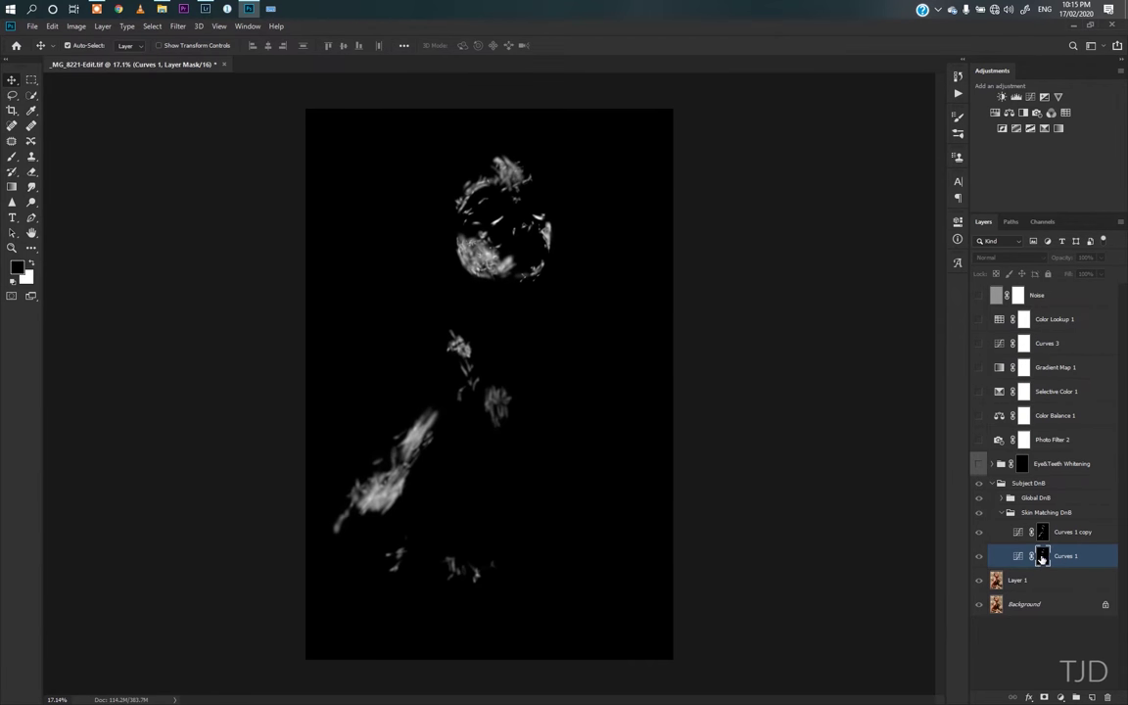
left_click(1041, 532, "alt")
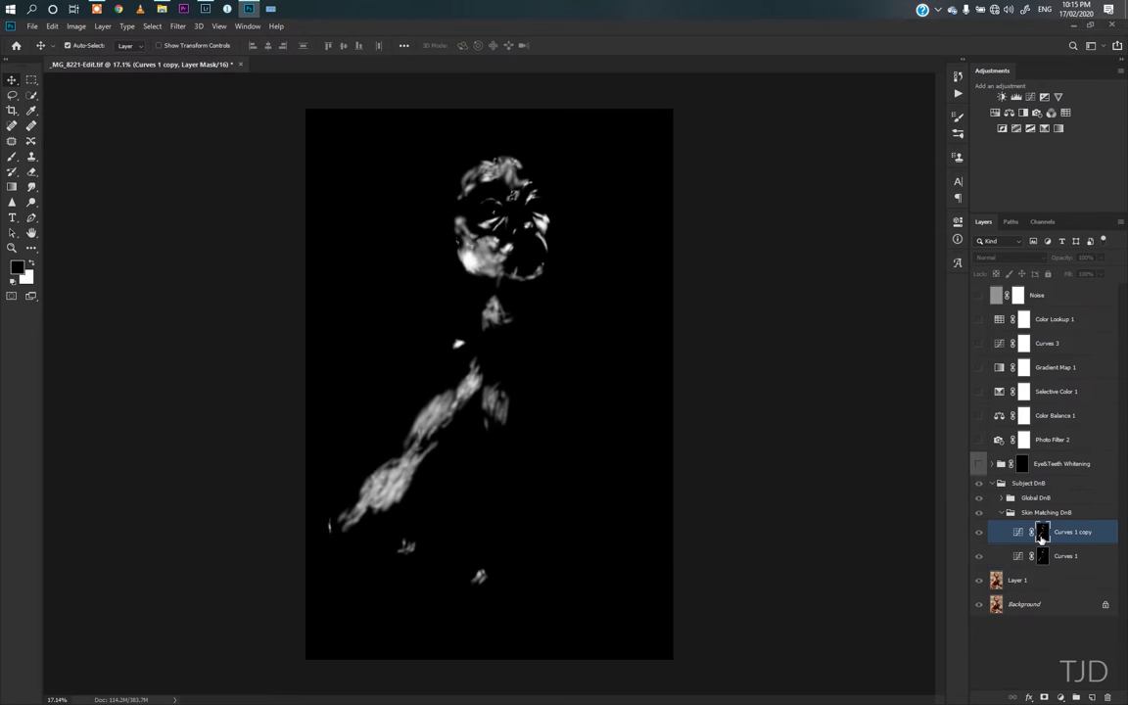
left_click(1008, 512)
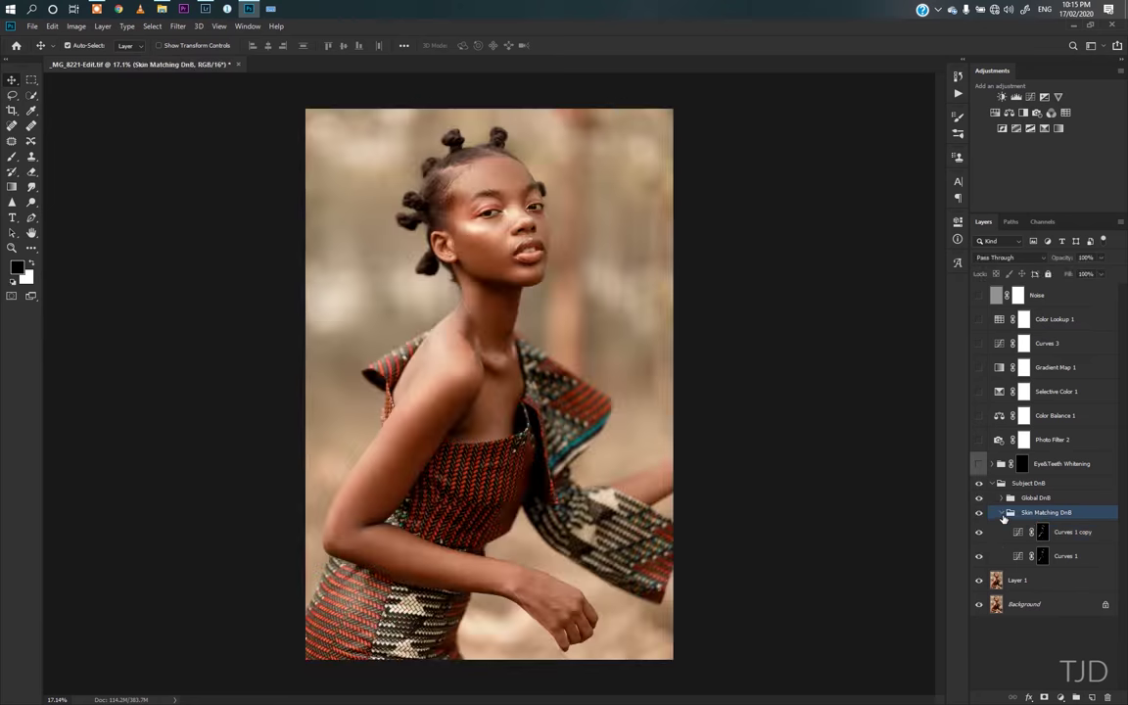
left_click(999, 512)
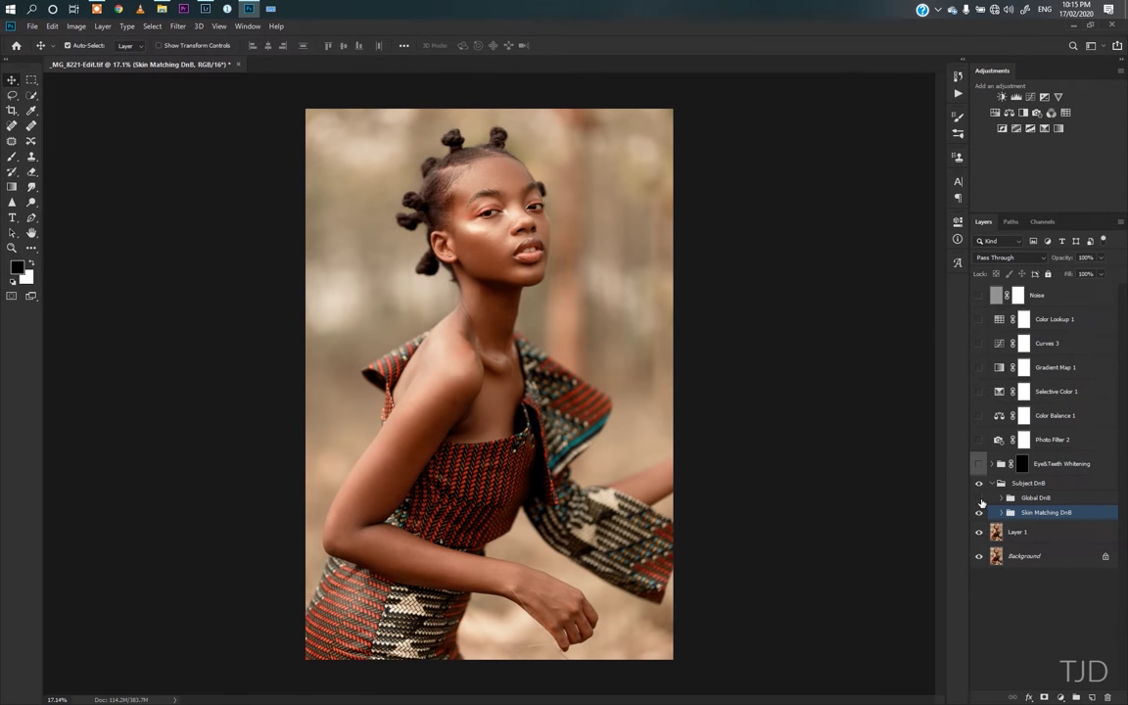
left_click(992, 484)
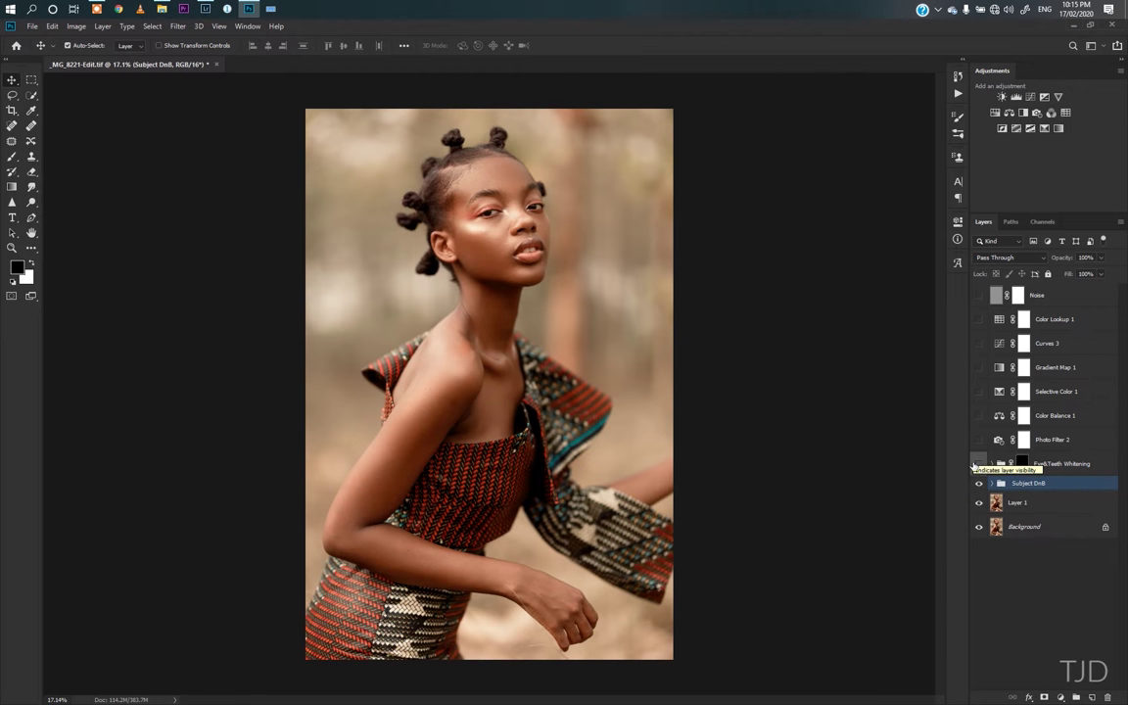
Show the Eye&Teeth Whitening group and the Photo Filter 2 layer, and review the filter's settings without changing them.
left_click(978, 464)
key("ctrl+plus")
key("ctrl+minus")
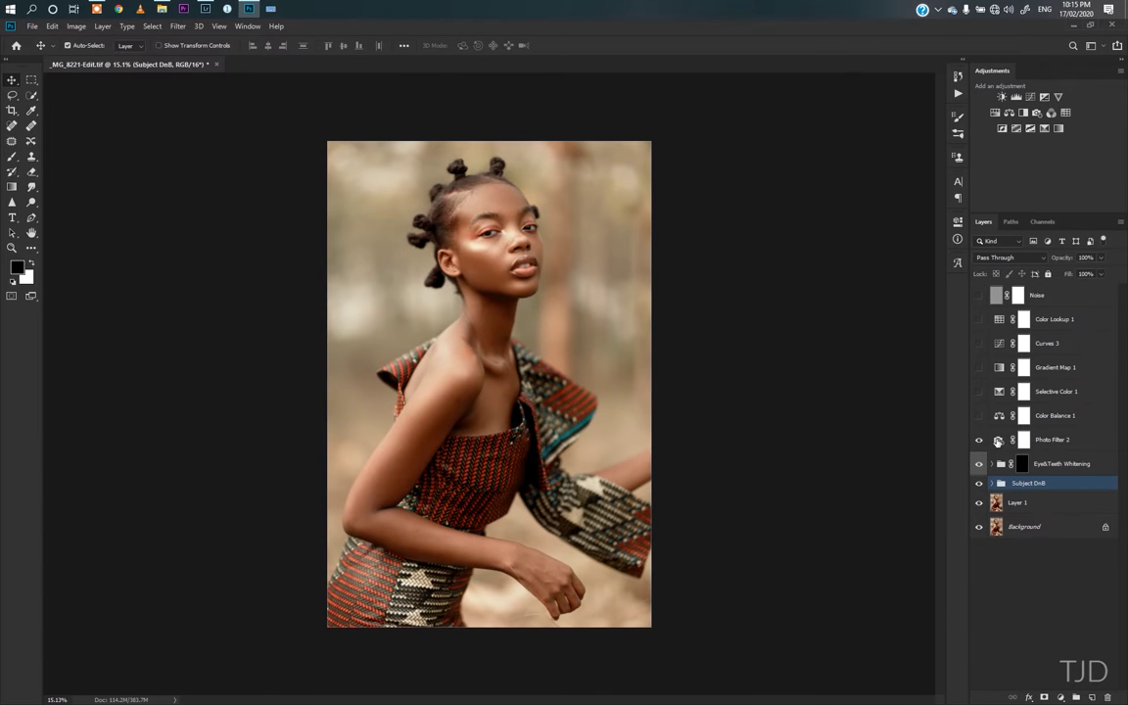
left_click(978, 439)
double_click(997, 440)
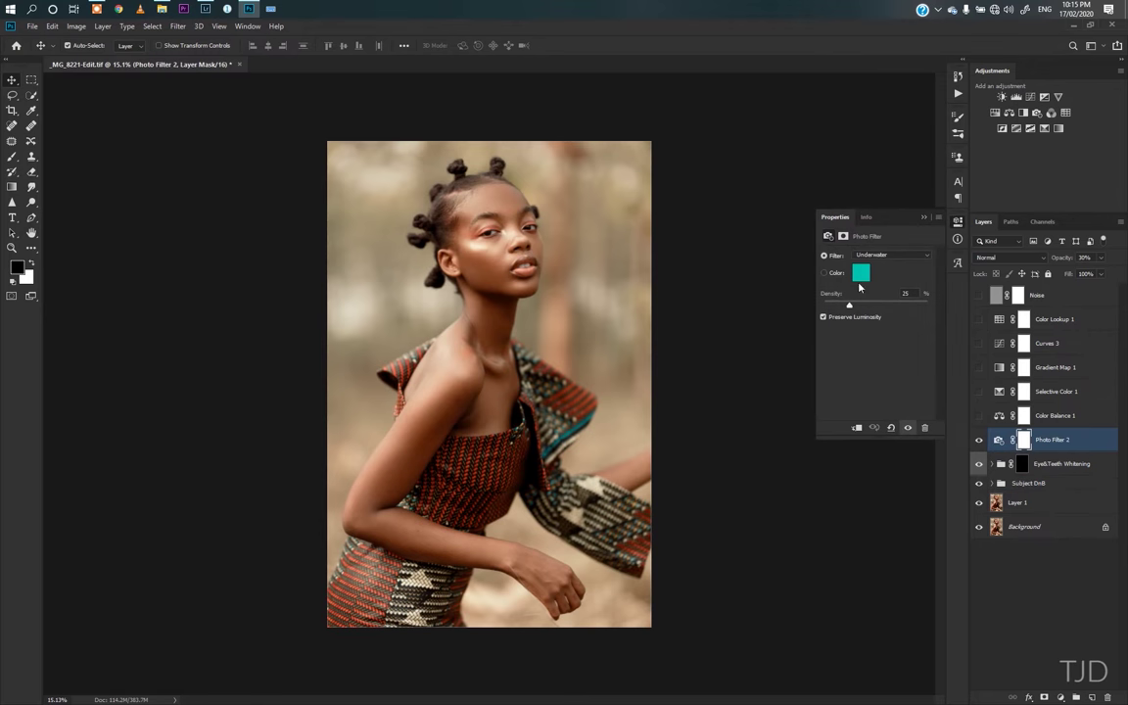
left_click(892, 256)
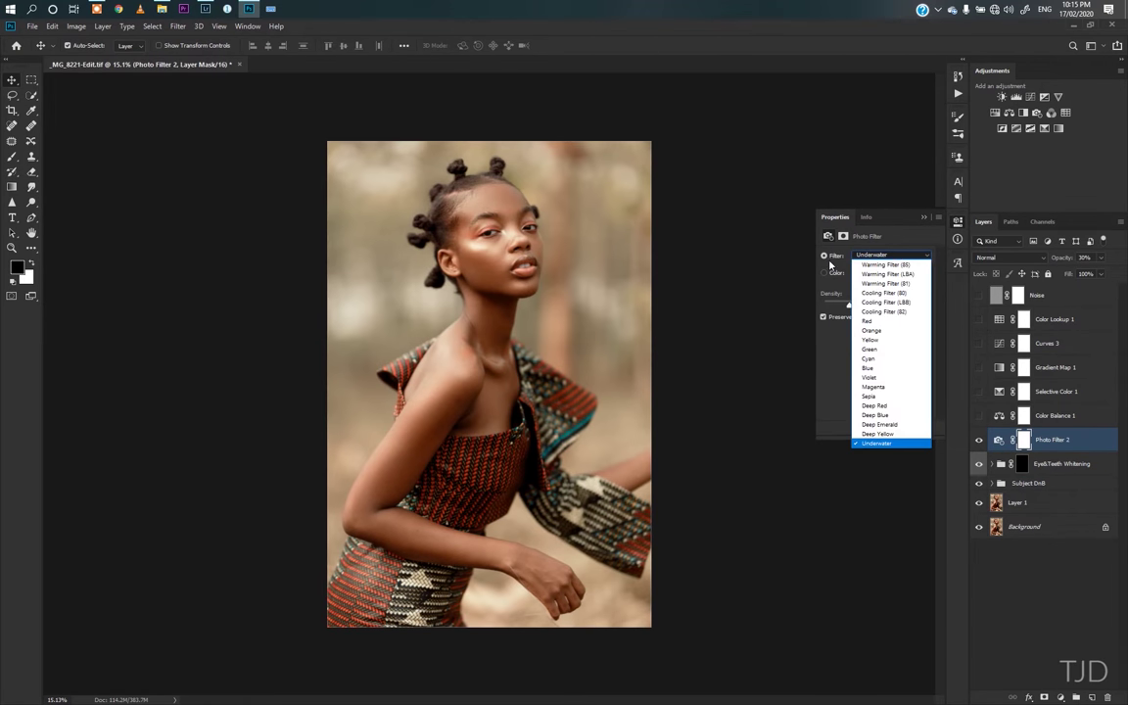
left_click(967, 348)
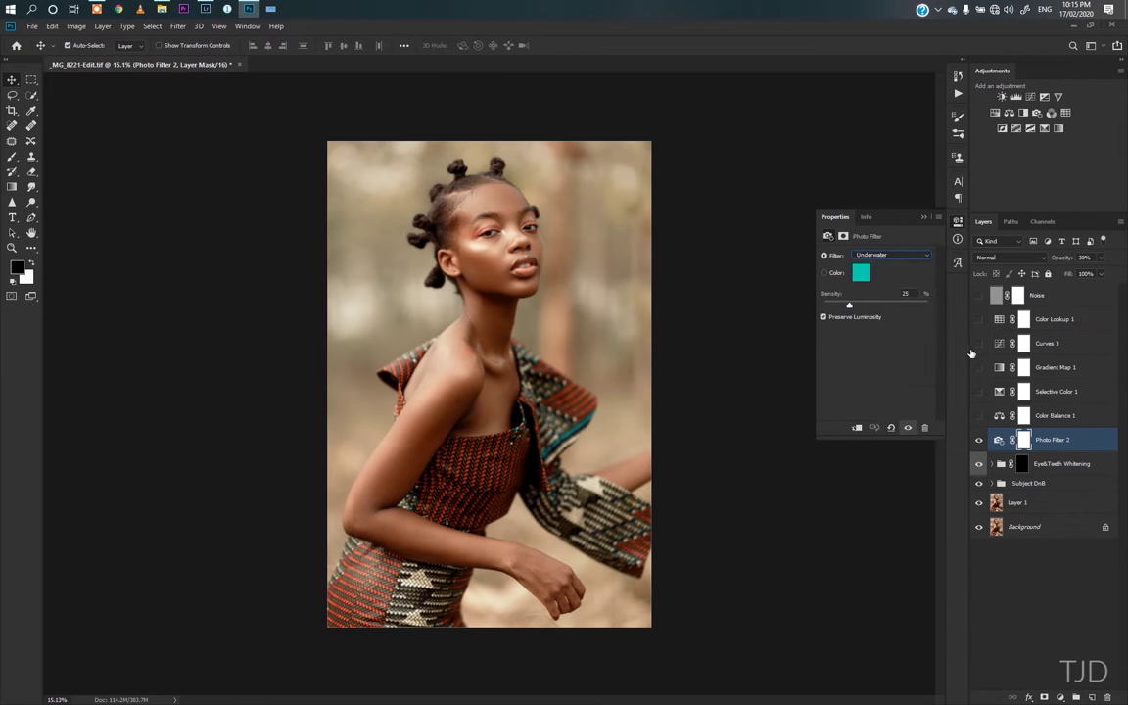
left_click(921, 218)
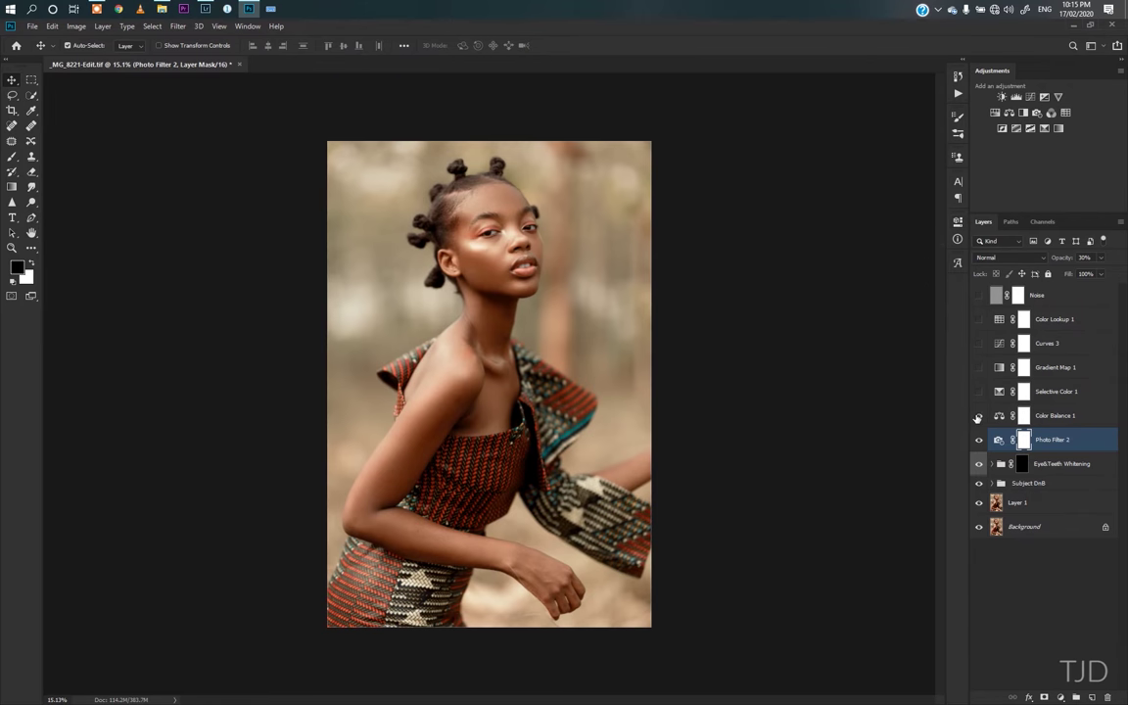
Show the Color Balance 1 layer, review its settings for each tonal range, and check its opacity alongside Photo Filter 2.
left_click(977, 415)
left_click(996, 418)
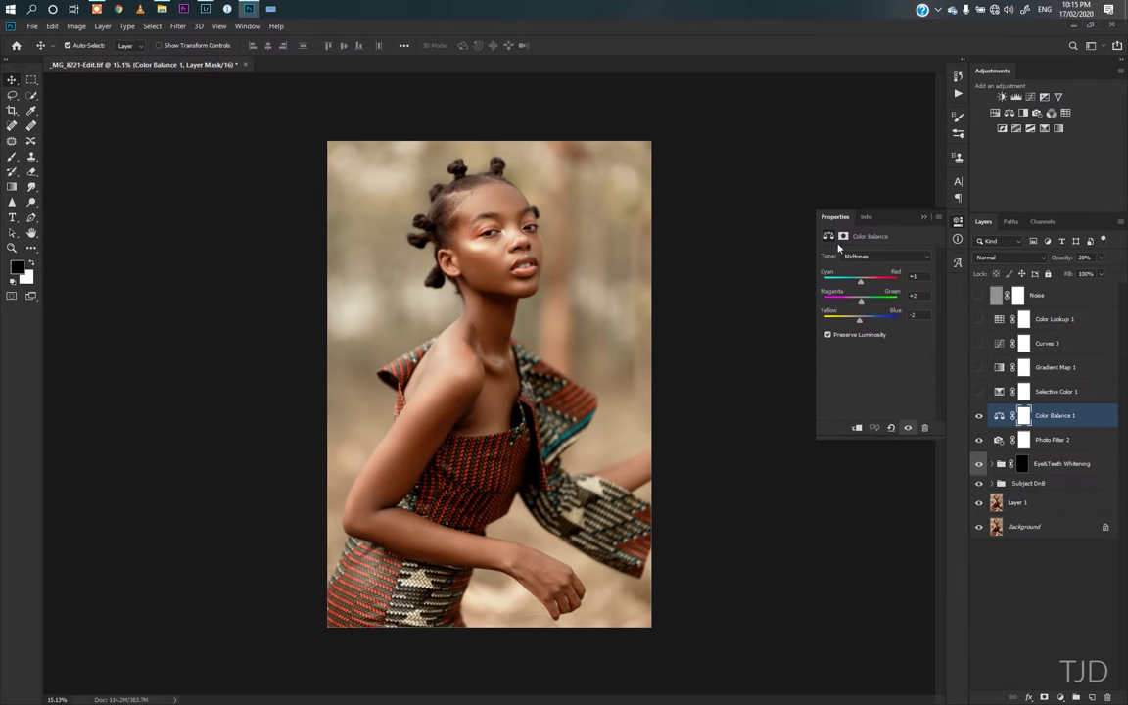
left_click(884, 256)
left_click(868, 284)
left_click(882, 257)
left_click(892, 286)
left_click(886, 256)
left_click(874, 275)
left_click(884, 257)
left_click(877, 268)
left_click(925, 217)
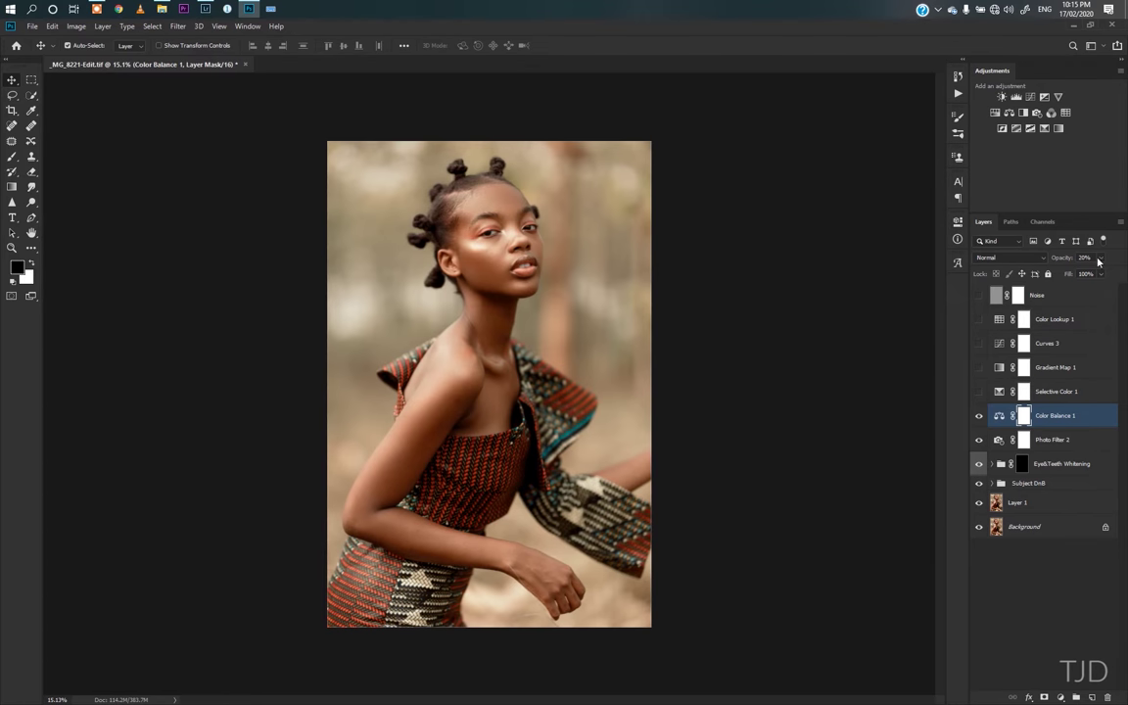
left_click(1057, 440)
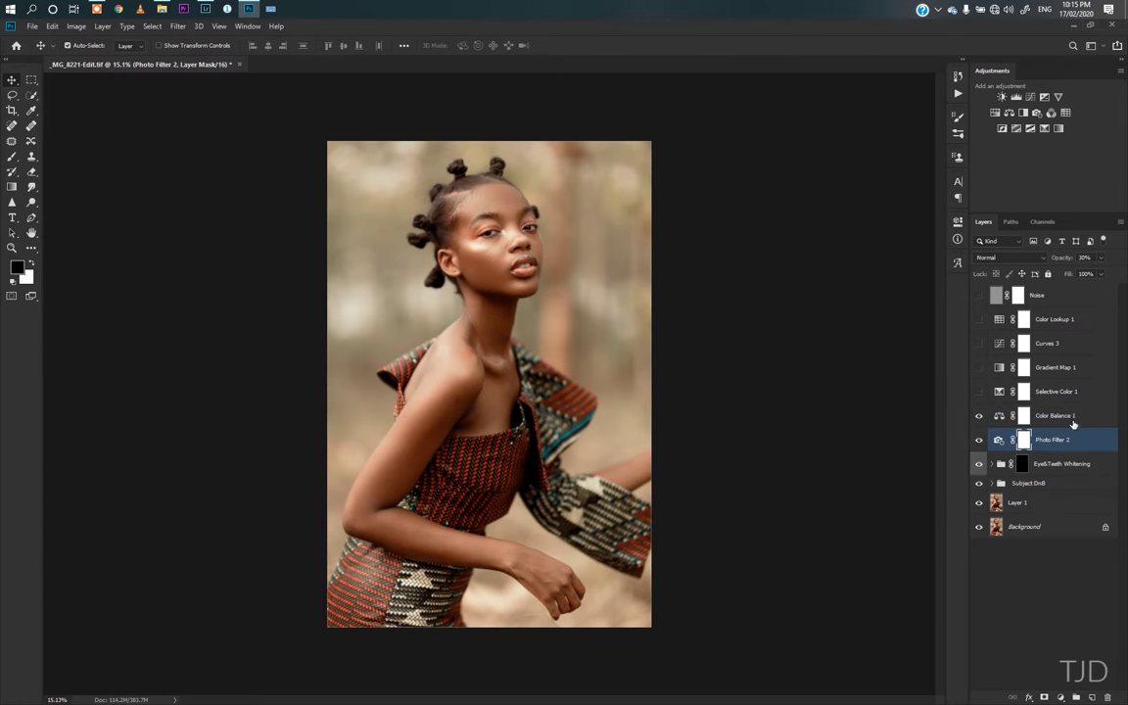
left_click(1070, 422)
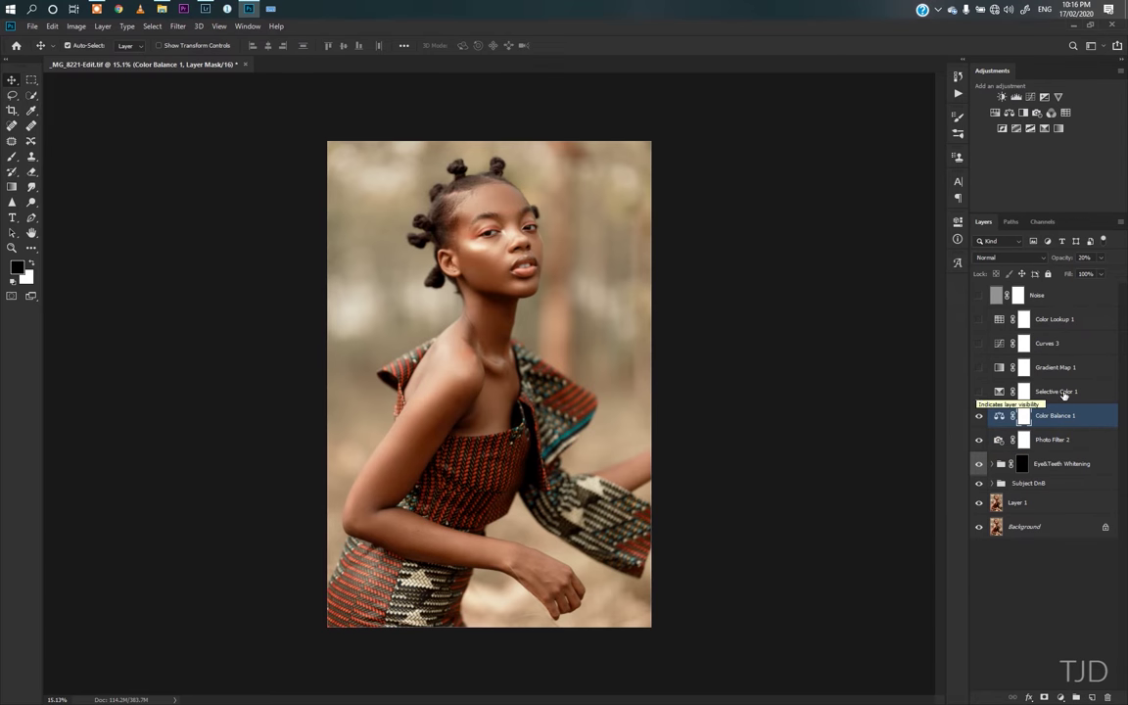
Show the Selective Color 1 layer, review its colour range adjustments, and compare the image with the layer off and on.
left_click(998, 391)
left_click(978, 392)
left_click(978, 392)
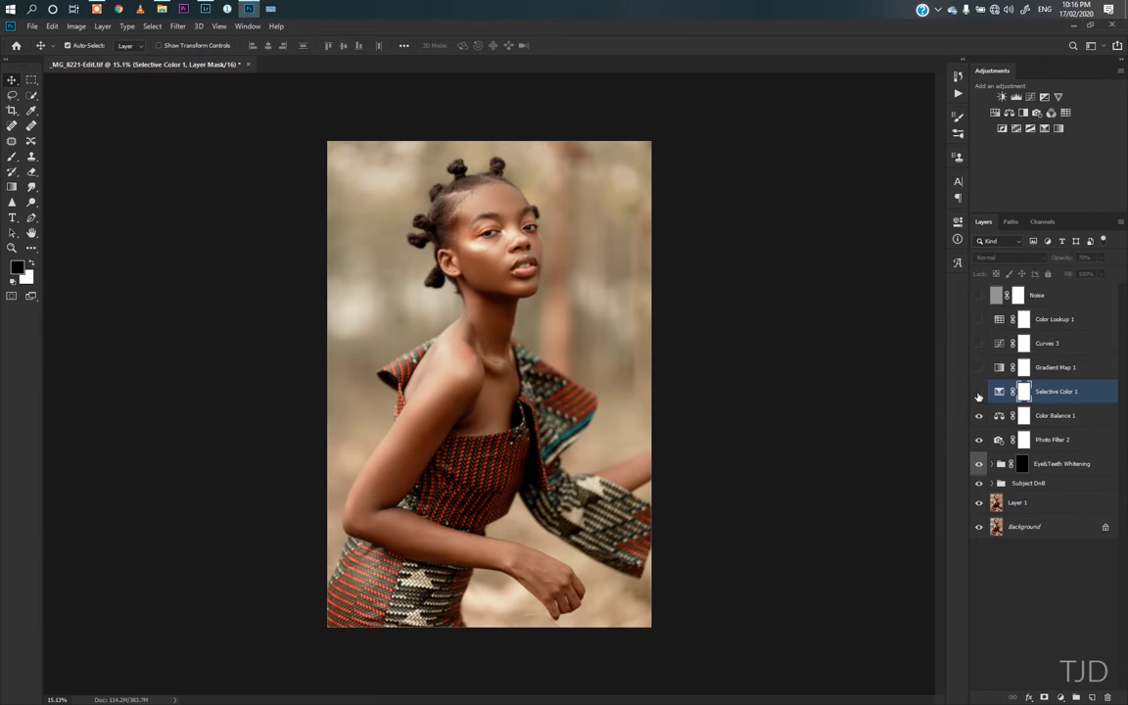
left_click(978, 394)
left_click(978, 391)
double_click(998, 392)
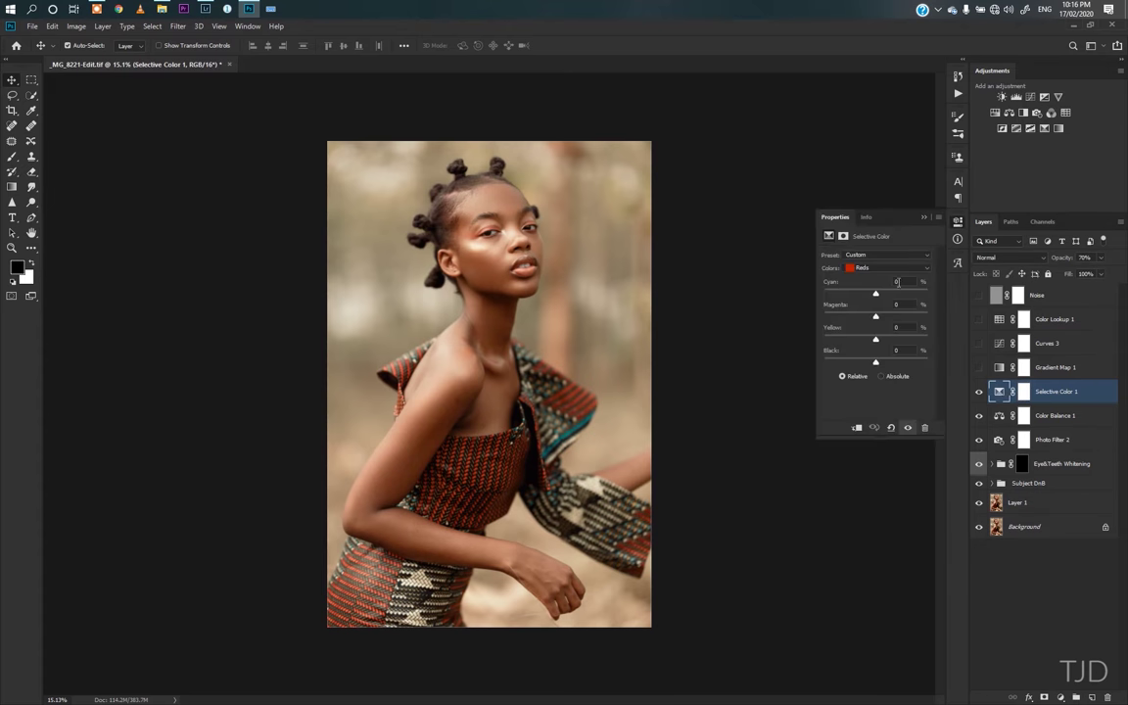
left_click(891, 270)
left_click(868, 352)
left_click(979, 392)
left_click(979, 392)
Show the Gradient Map 1 and Curves 3 layers, and compare the image with Curves 3 off and on.
left_click(978, 367)
left_click(1024, 367)
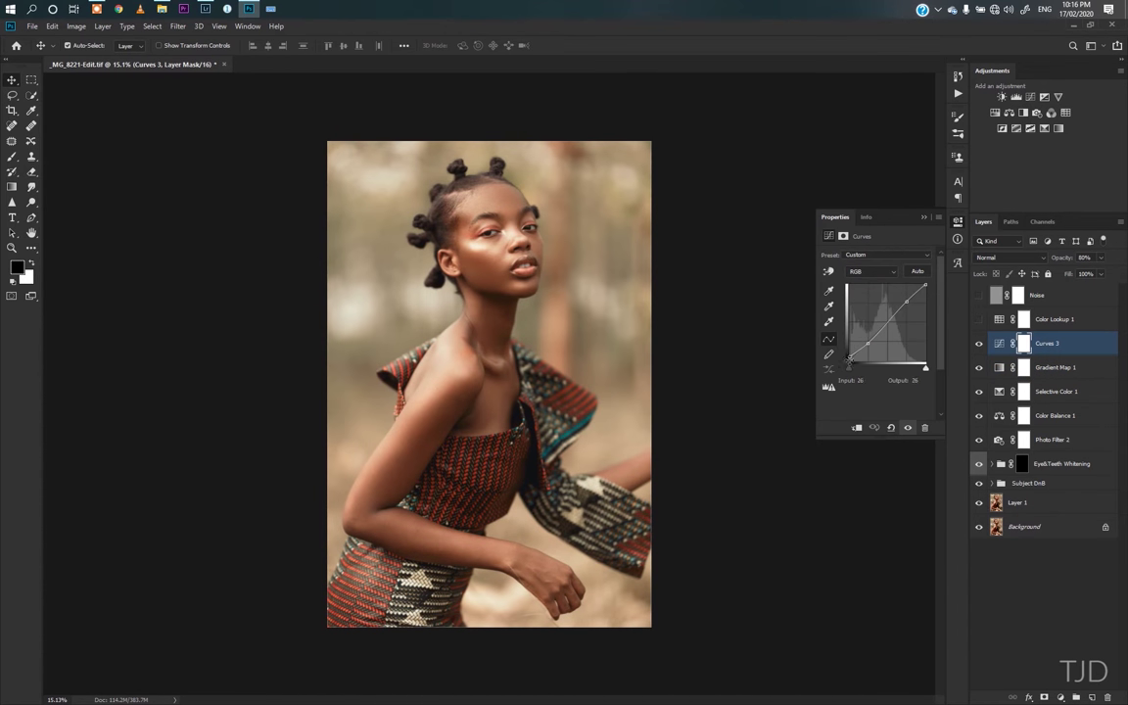
left_click(978, 343)
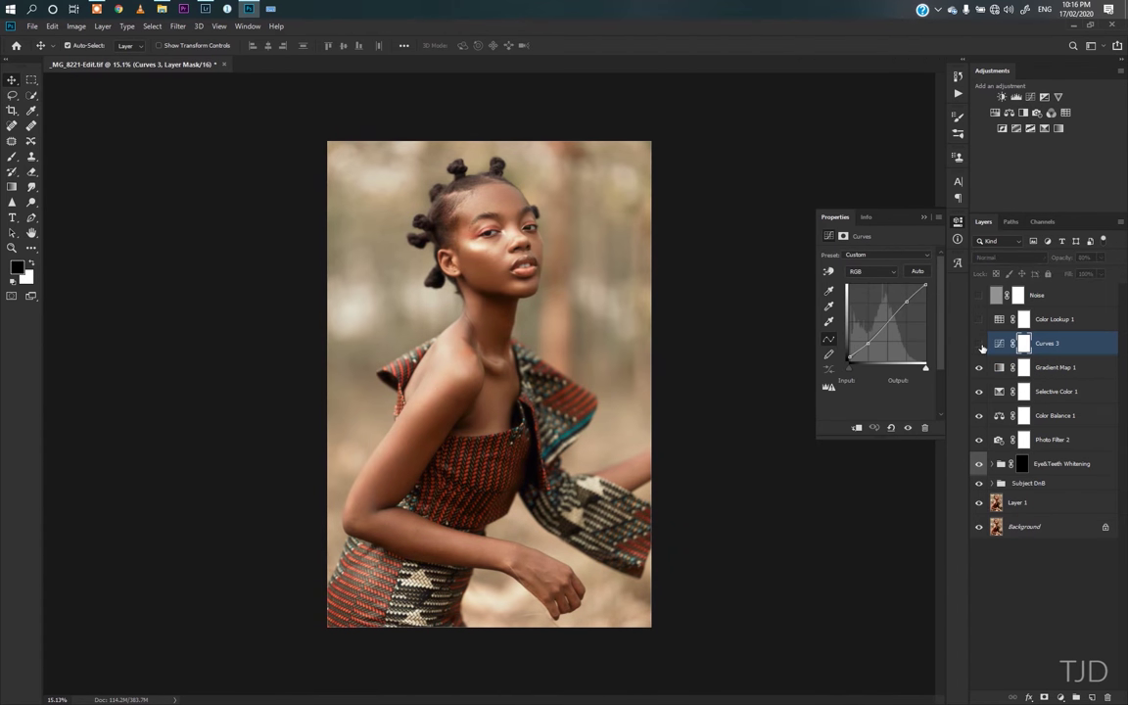
left_click(979, 343)
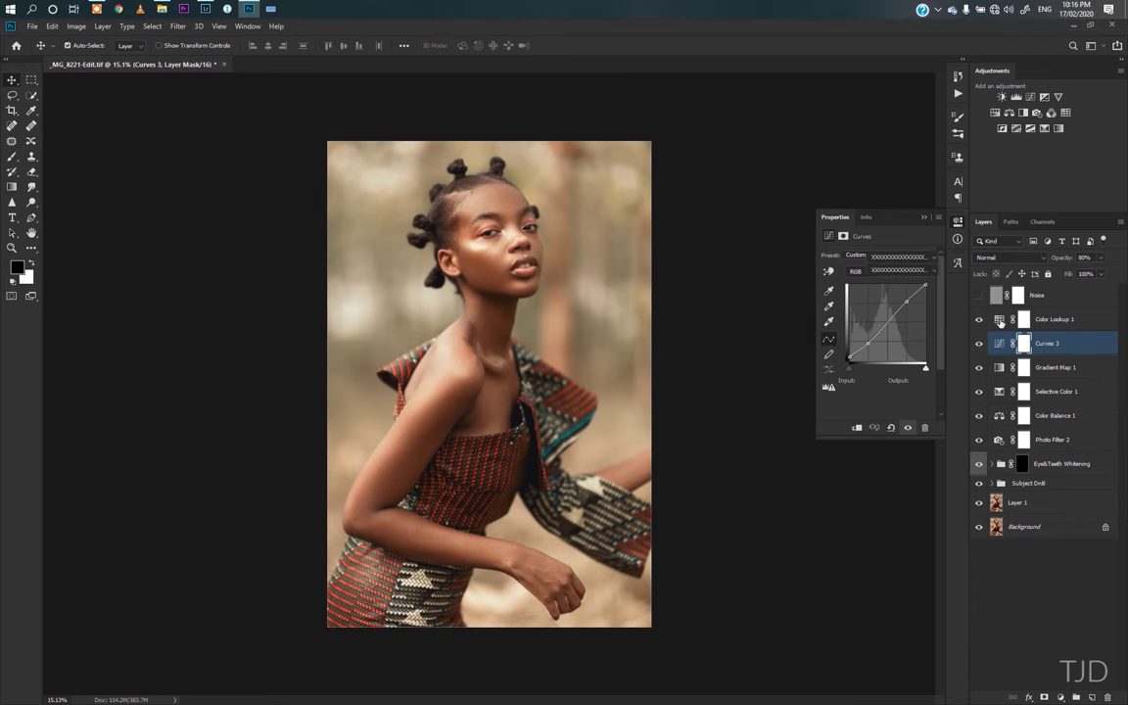
Show the Color Lookup 1 layer and review its available 3D LUT files, keeping Caramel 4.CUBE.
key("alt+bracketright")
left_click(888, 257)
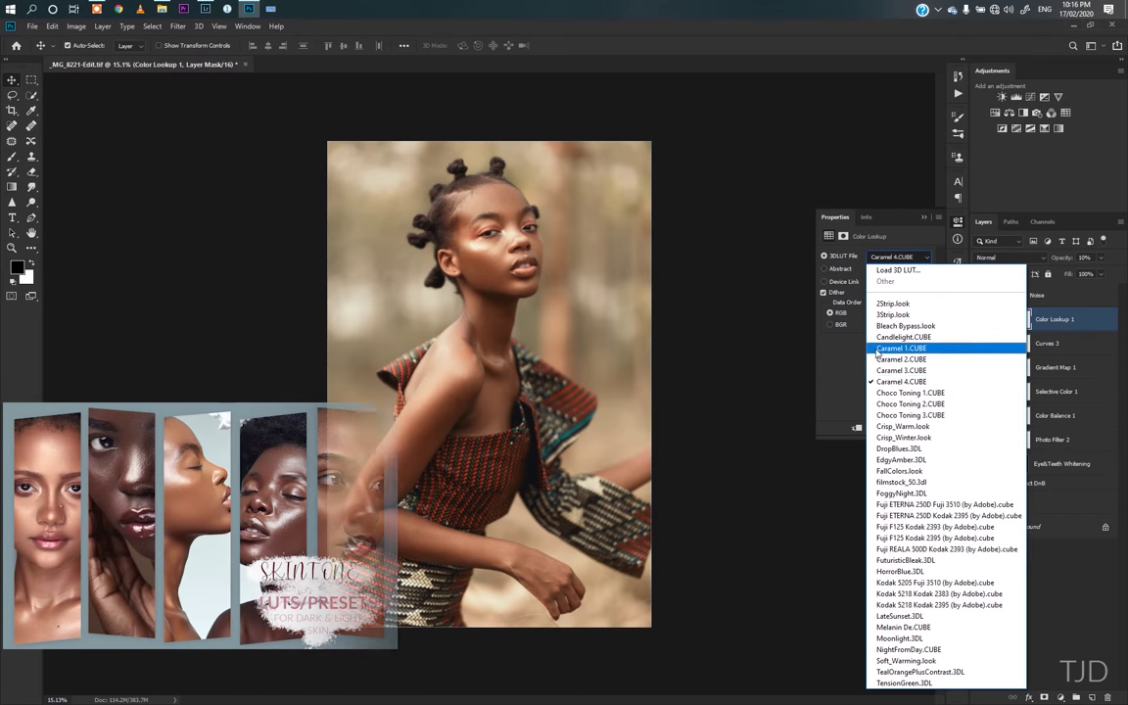
left_click(852, 383)
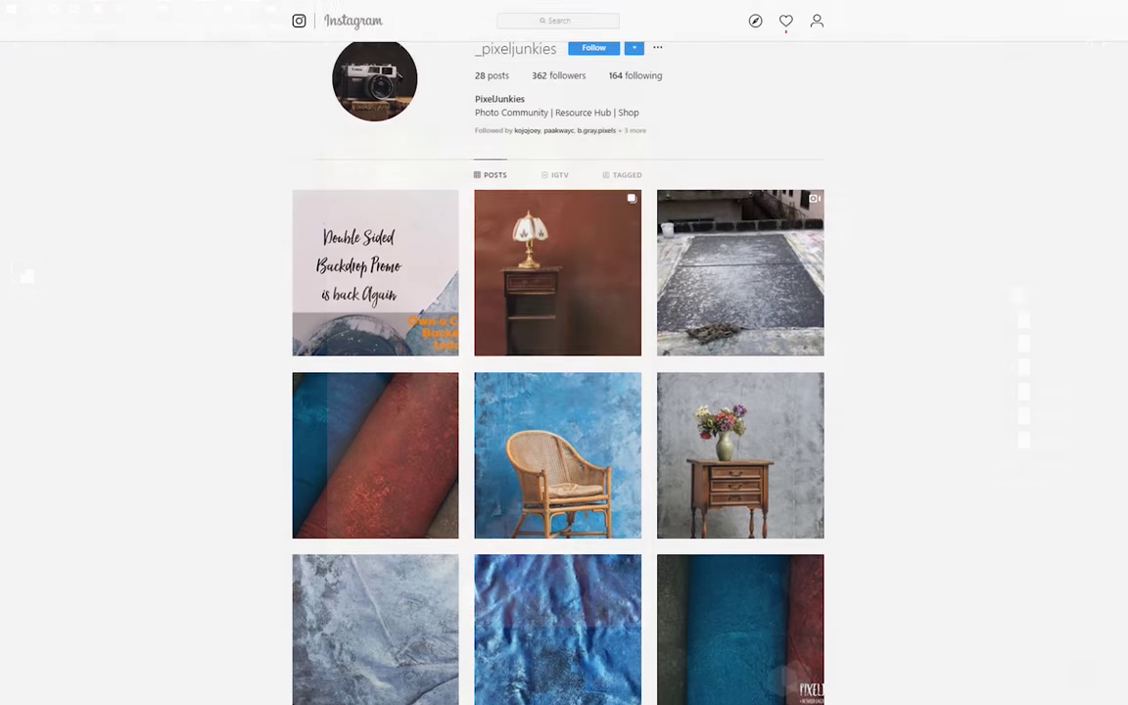
Switch to Instagram, browse the PixelJunkies backdrop posts, and view the blue and red rolled-backdrop post and the one after it.
scroll(558, 392, "down", 4)
scroll(558, 391, "down", 7)
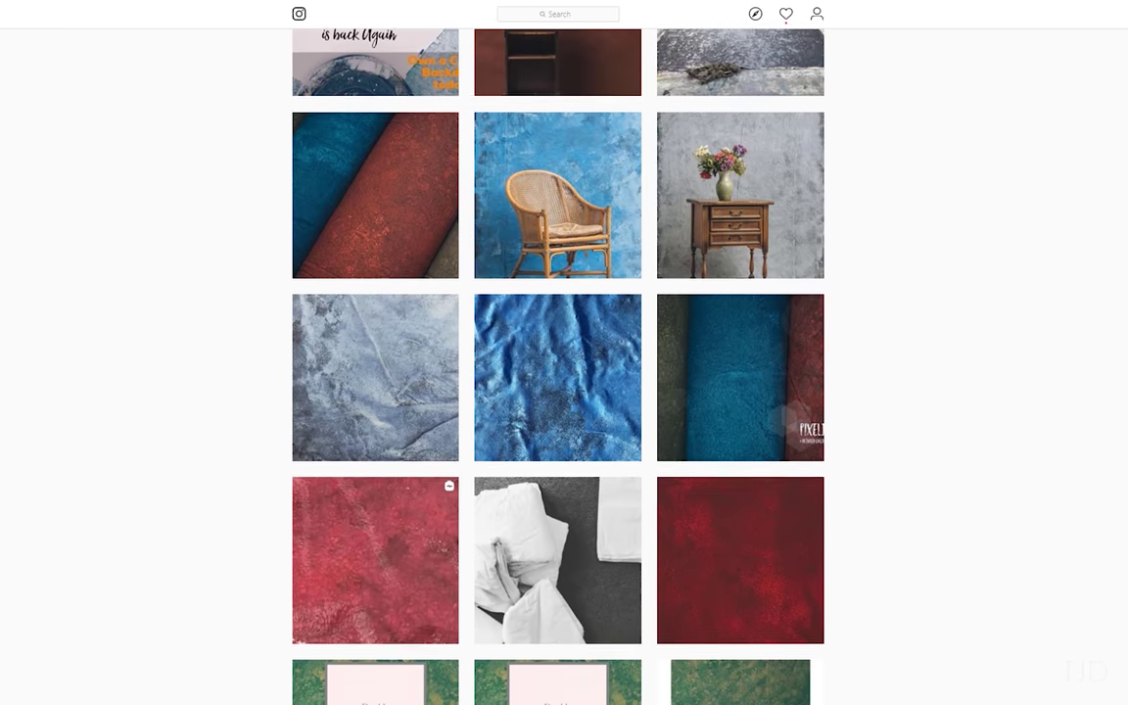
scroll(558, 391, "down", 5)
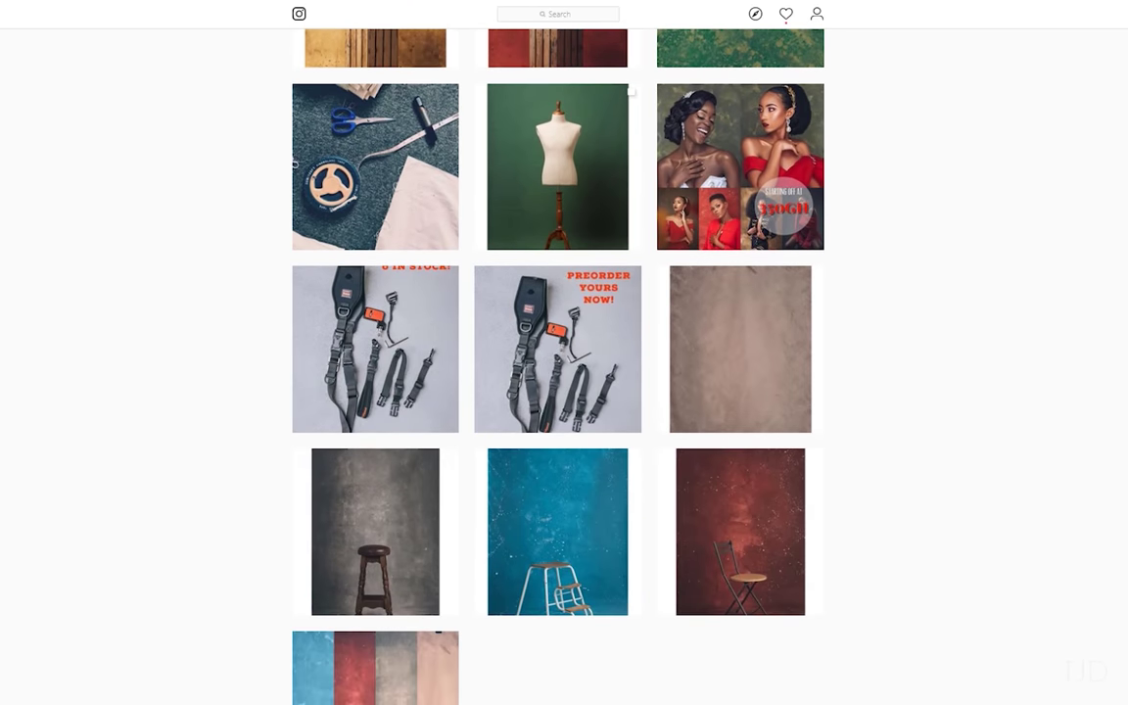
scroll(558, 392, "up", 7)
scroll(558, 392, "up", 4)
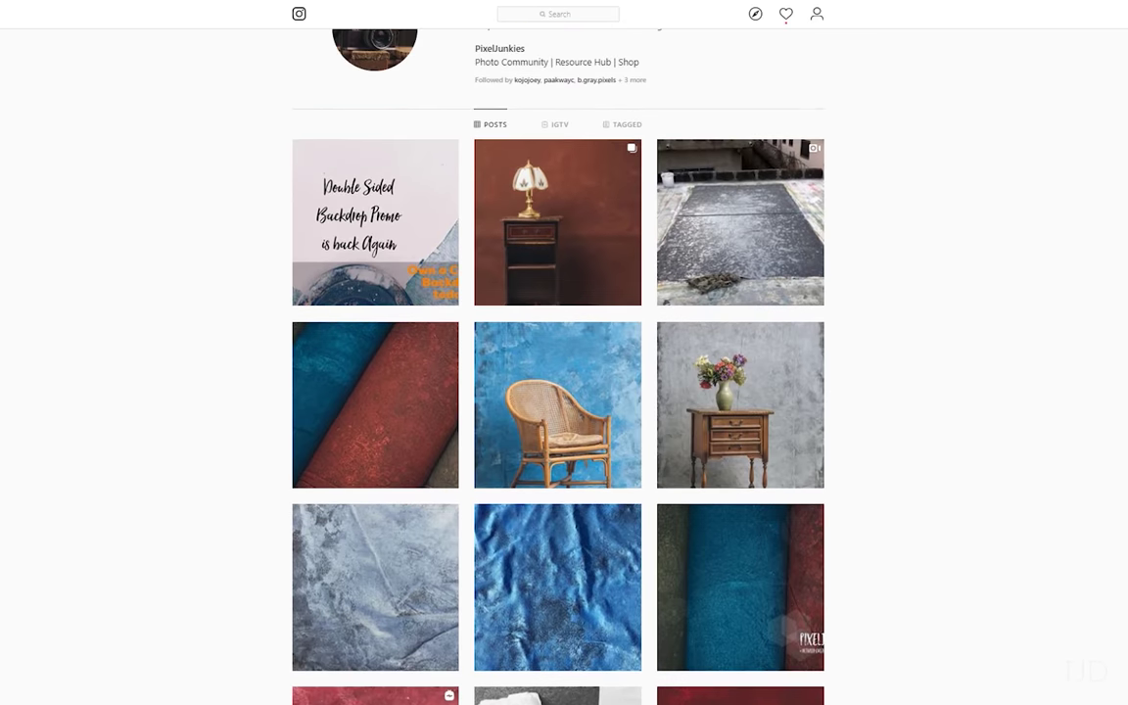
left_click(399, 431)
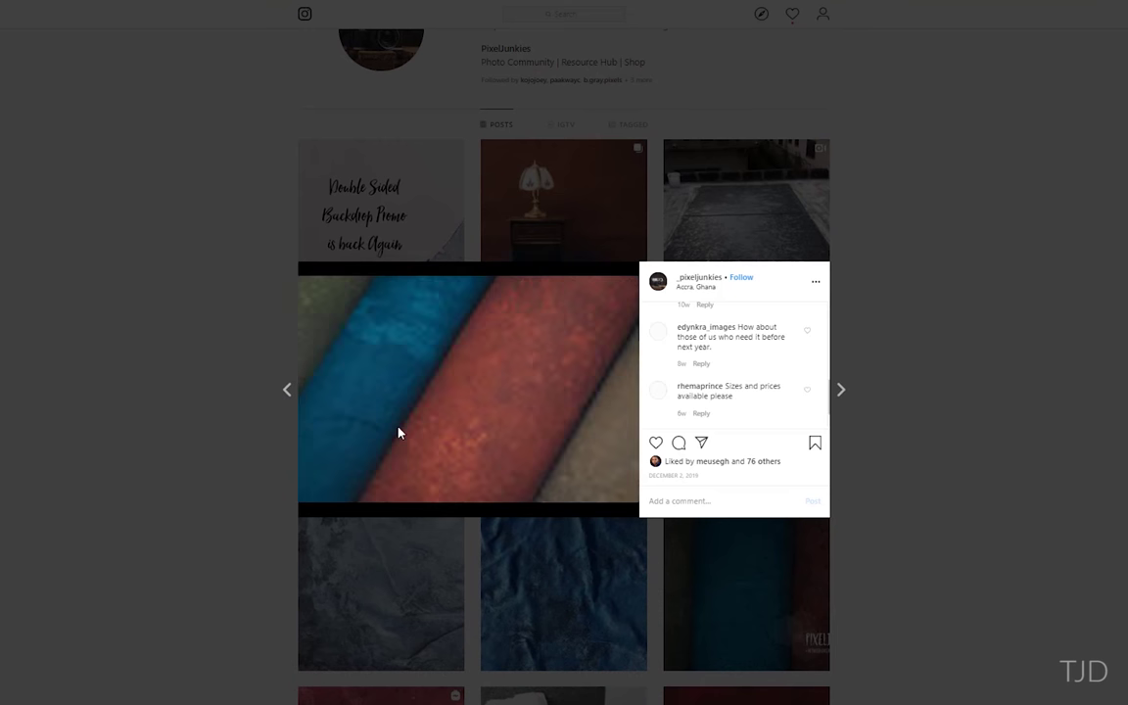
left_click(840, 392)
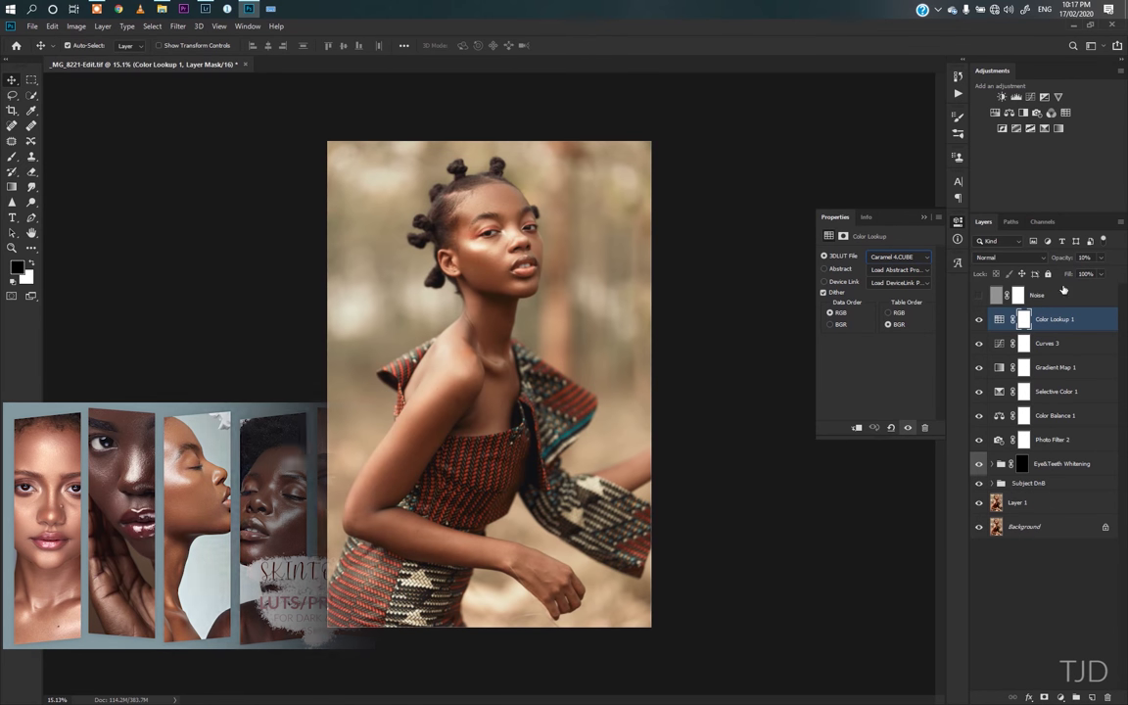
Return to Photoshop, show the Noise layer, and examine the finished portrait up close and as a whole.
left_click_drag(495, 228, 599, 227)
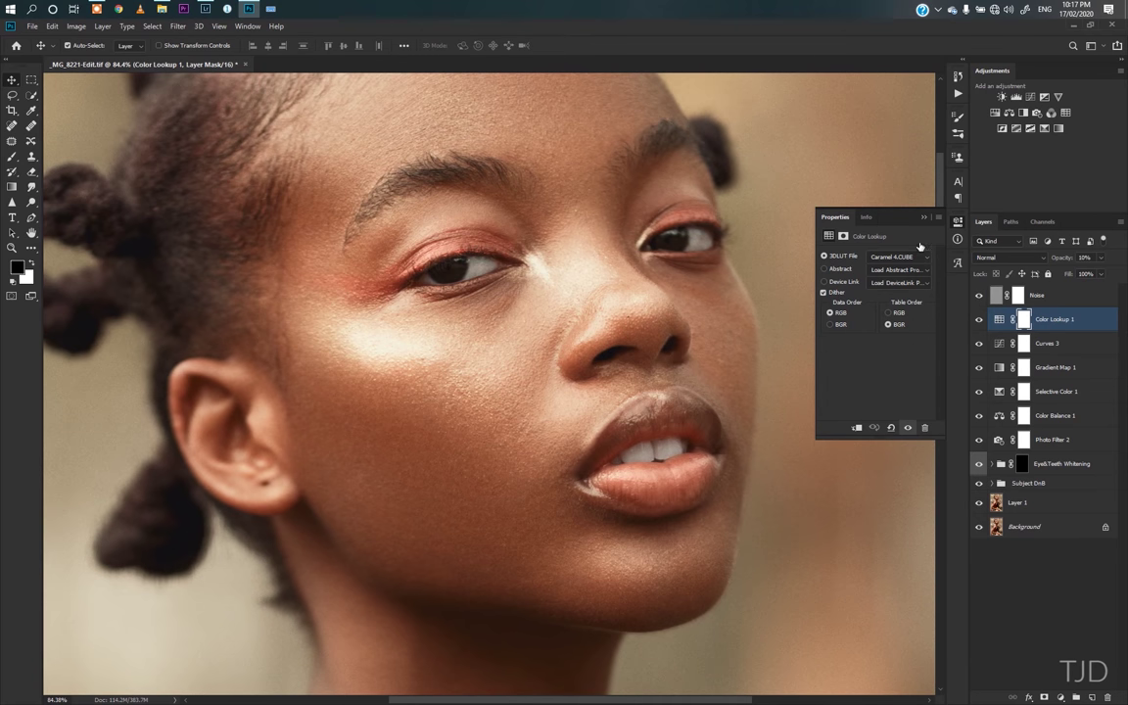
left_click(831, 201)
left_click_drag(702, 365, 624, 383)
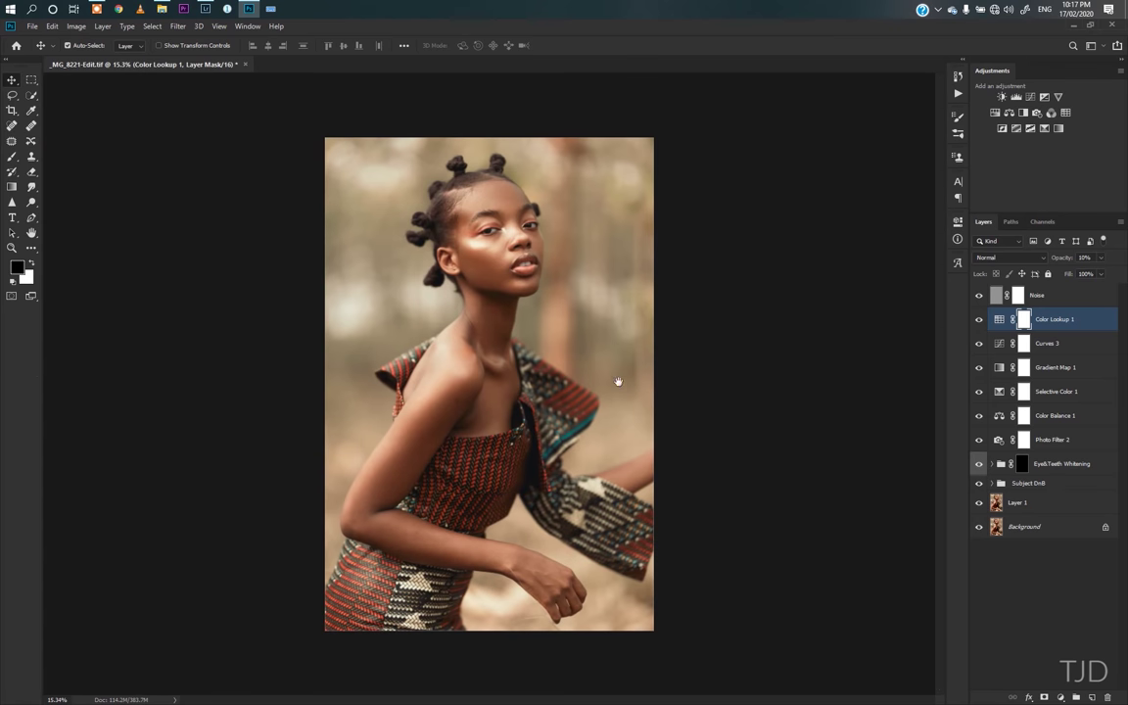
left_click_drag(485, 289, 551, 313)
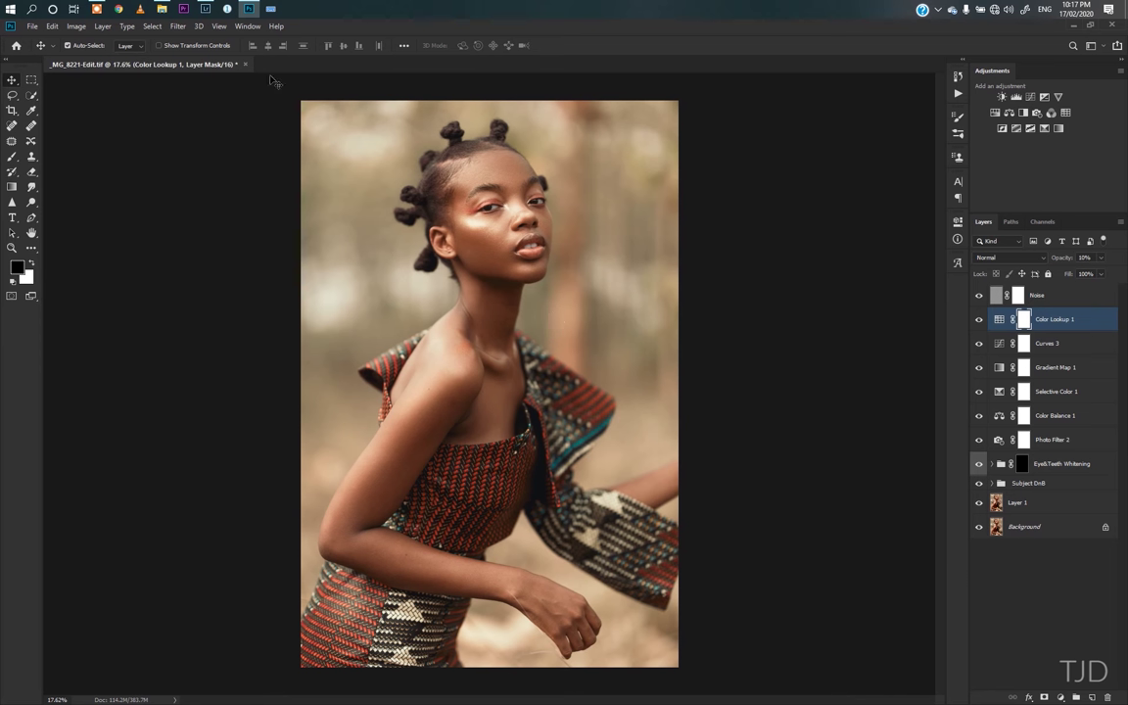
Switch to Lightroom, select _MG_8221-Edit.tif, collapse its Calibration settings, and check its Basic adjustments.
left_click(204, 9)
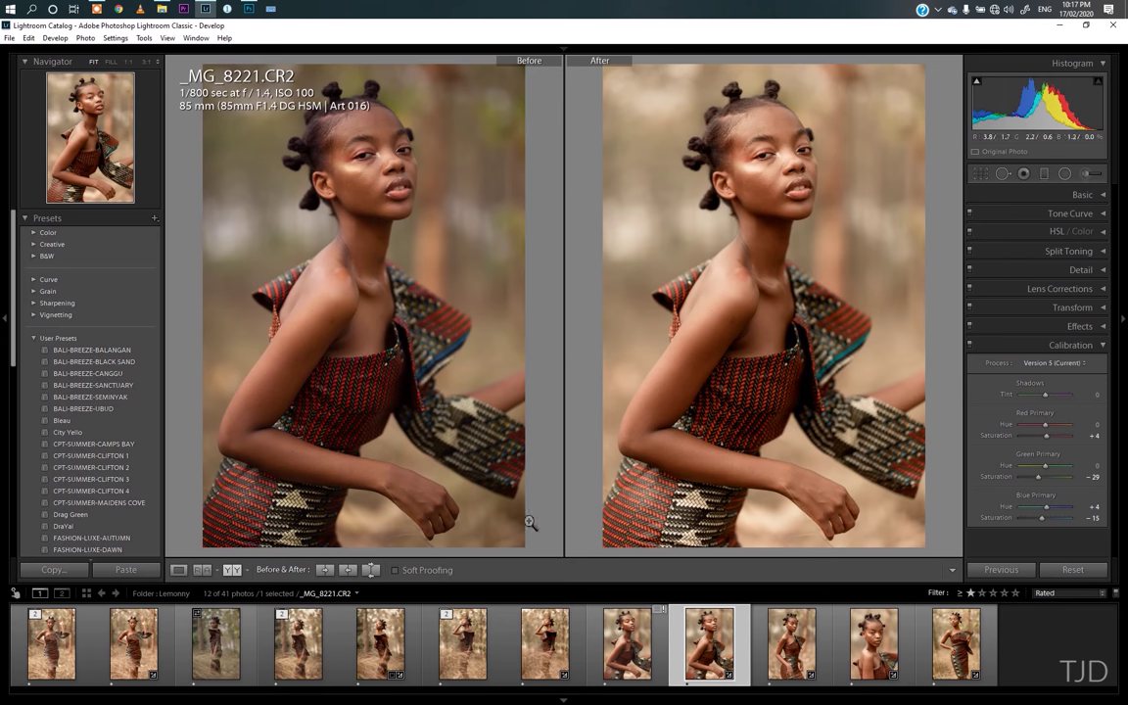
left_click(617, 645)
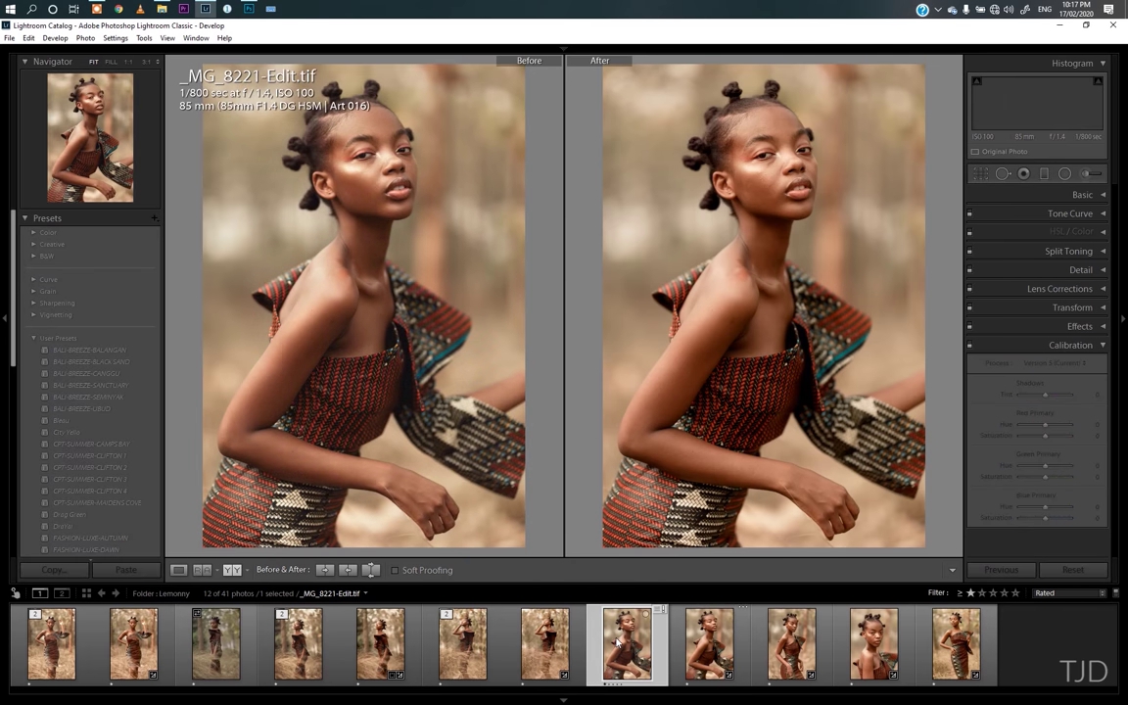
left_click(1100, 347)
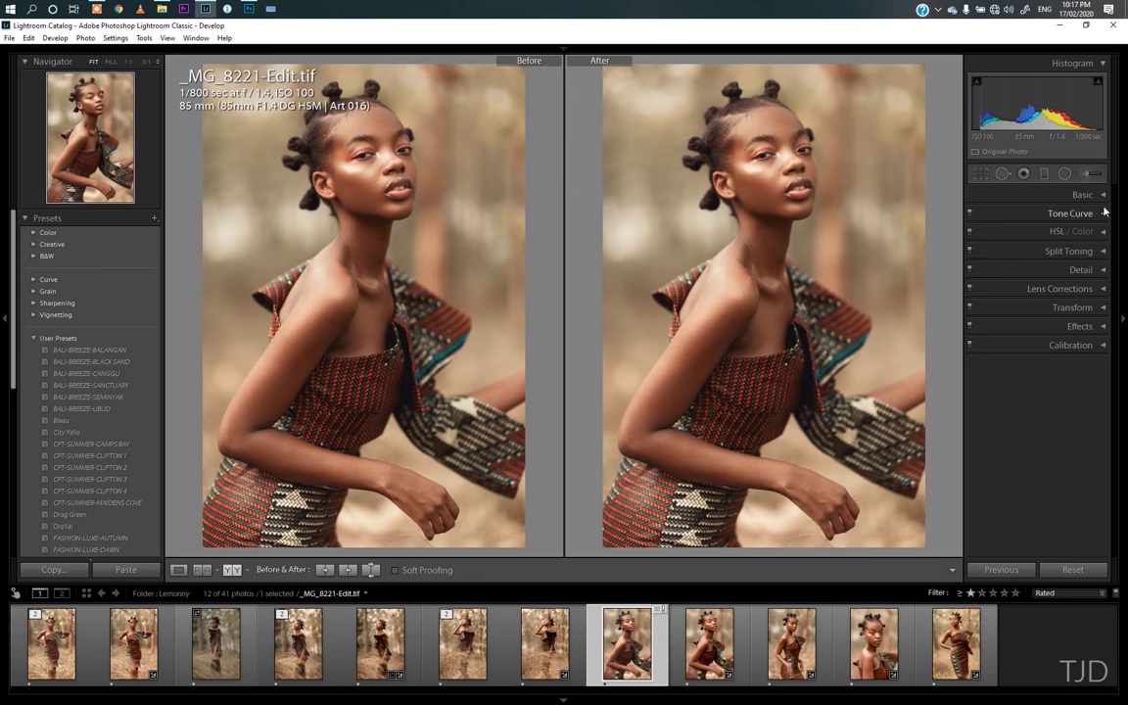
left_click(1088, 195)
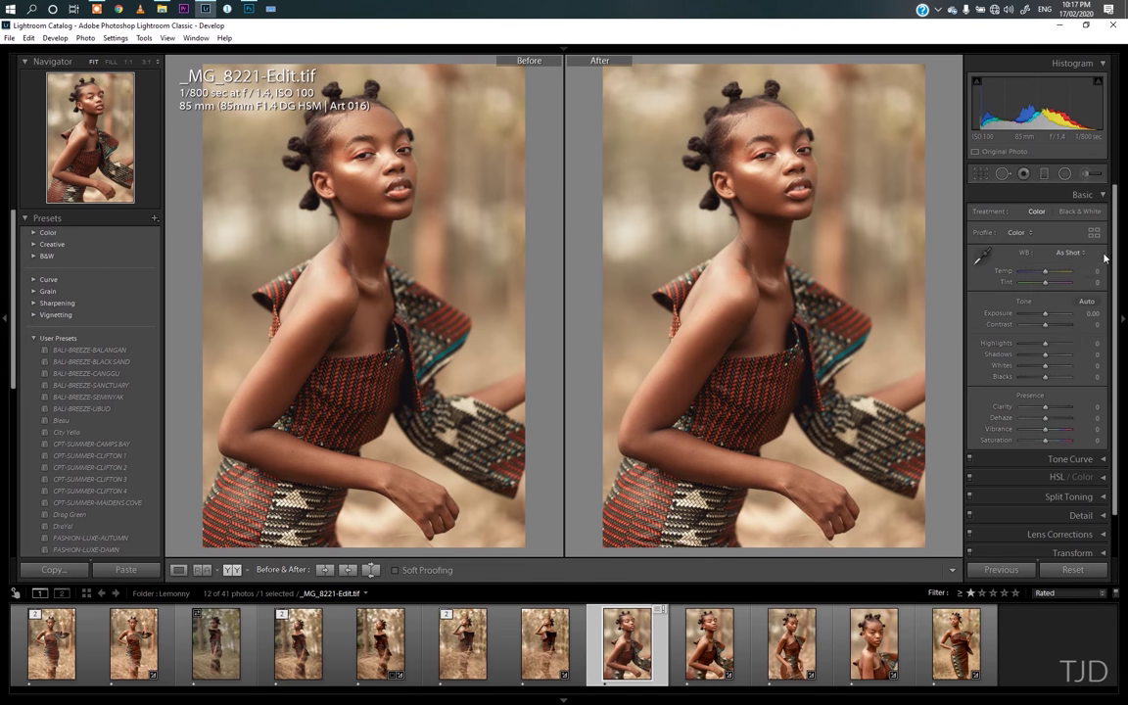
left_click(1101, 194)
Open the export settings for _MG_8221-Edit.tif and set the resolution to 71 pixels per inch.
right_click(610, 650)
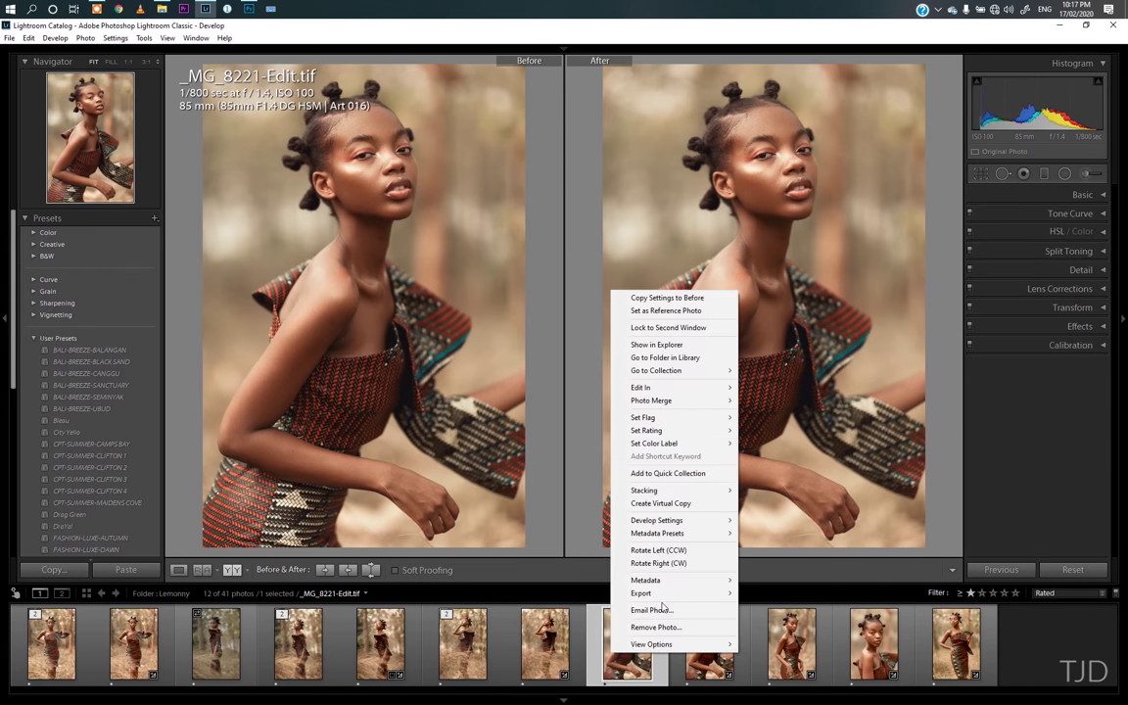
mouse_move(720, 594)
left_click(754, 593)
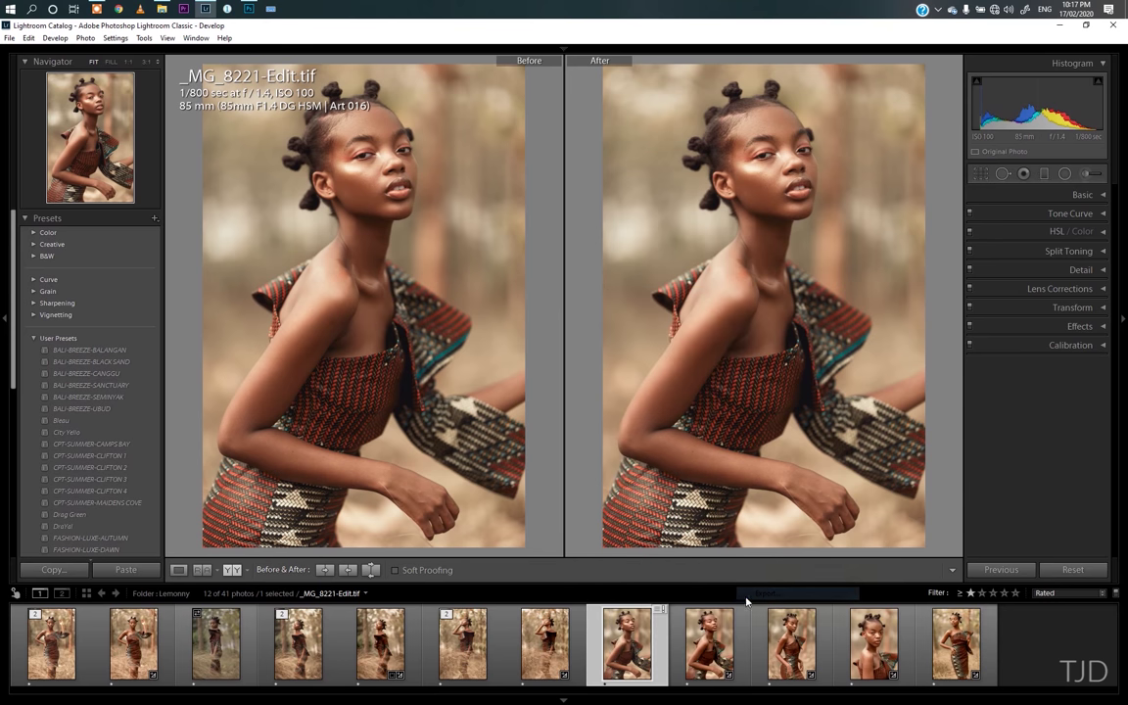
left_click_drag(809, 247, 809, 341)
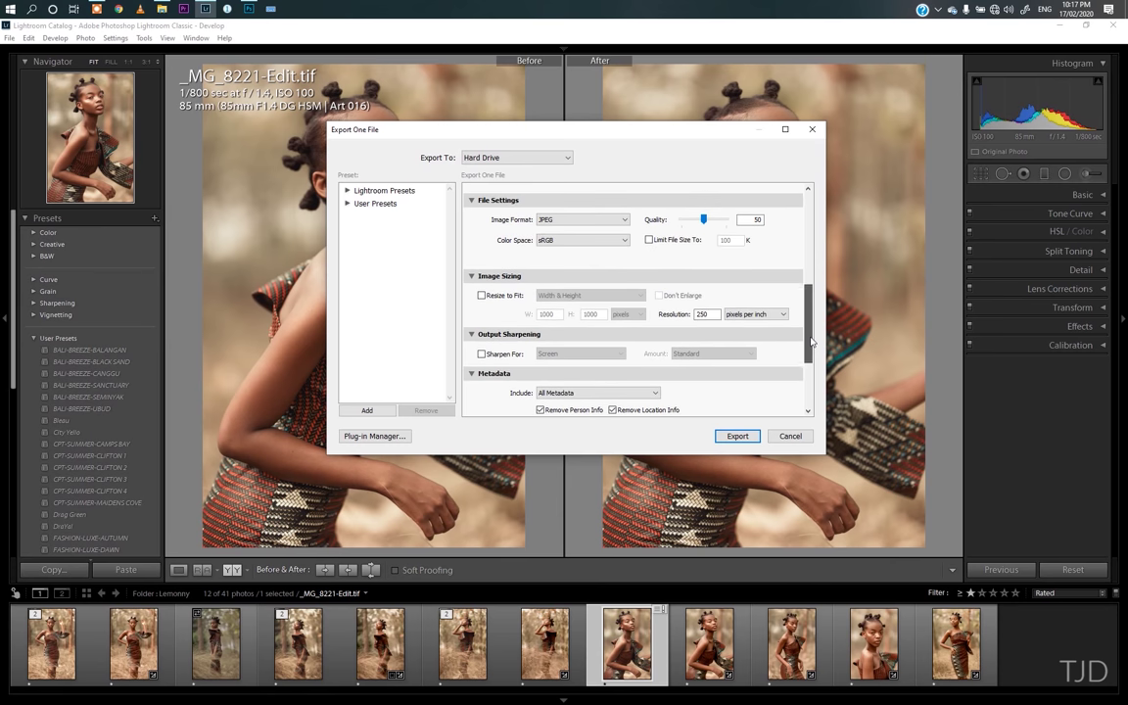
double_click(711, 314)
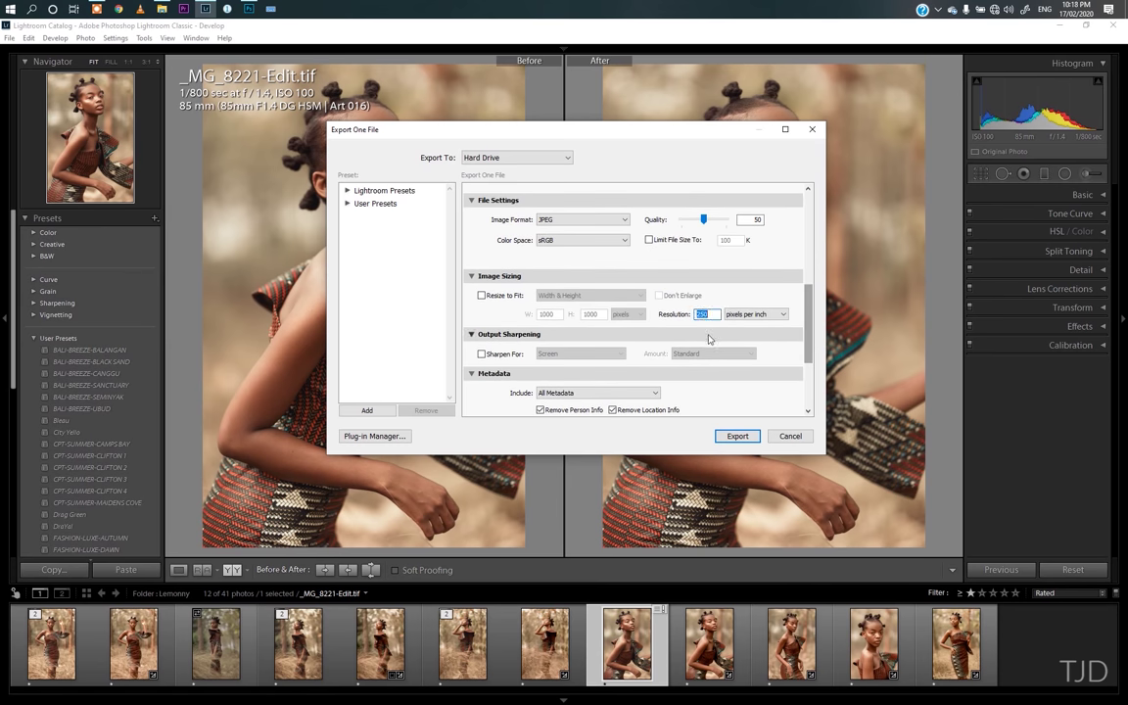
type("71")
Review the export settings from export location through post-processing, and cancel the export.
scroll(730, 299, "down", 3)
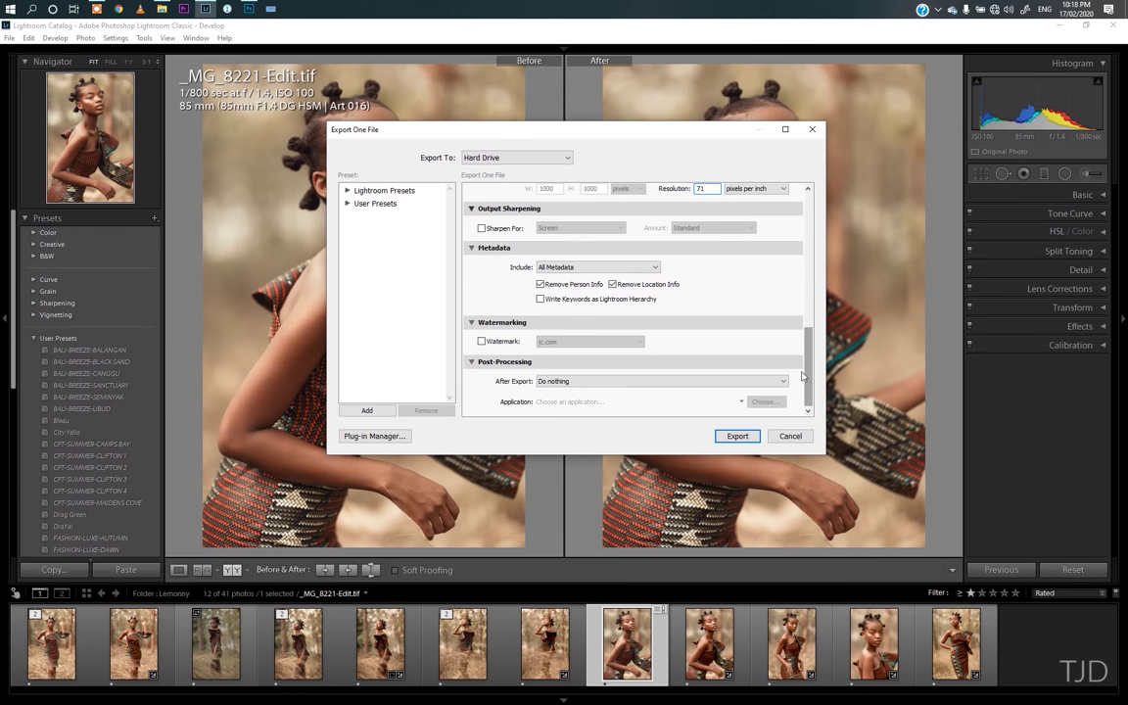
scroll(724, 347, "up", 5)
scroll(820, 305, "down", 3)
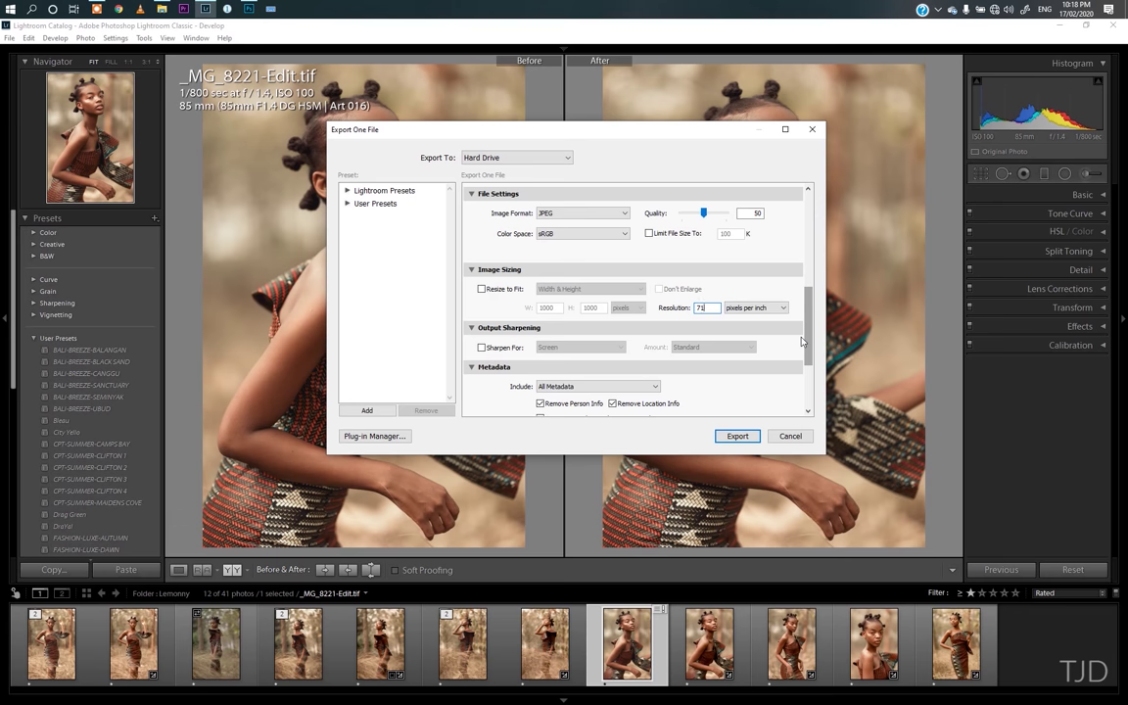
scroll(801, 323, "up", 5)
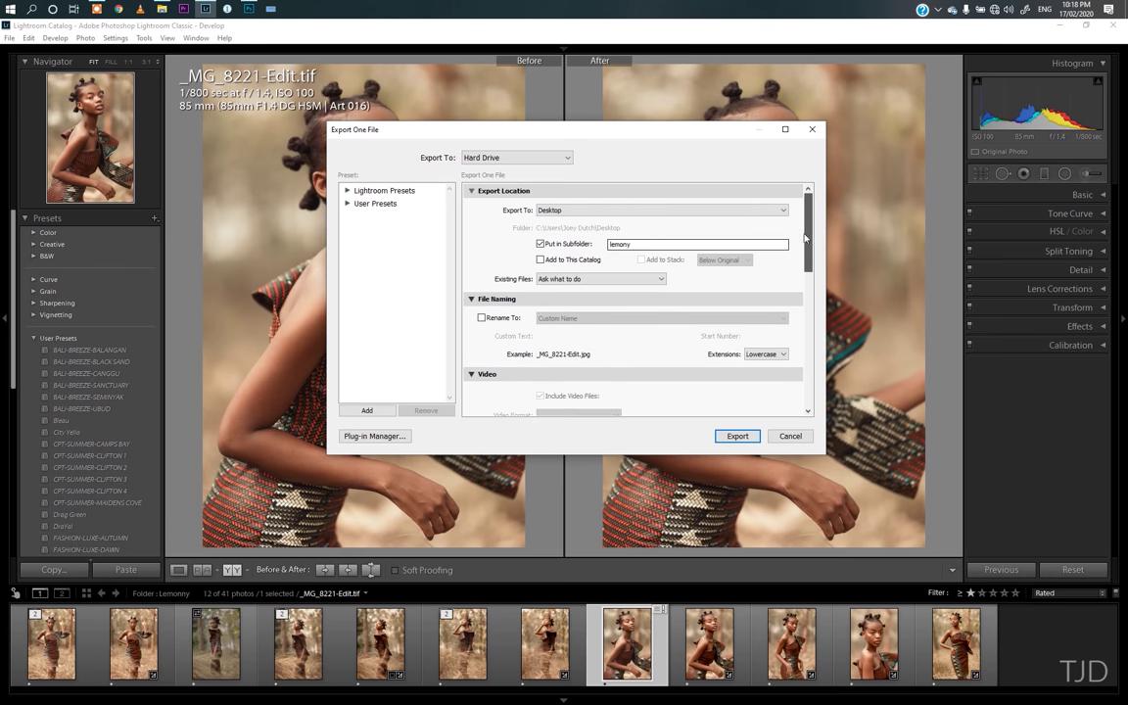
scroll(801, 293, "down", 10)
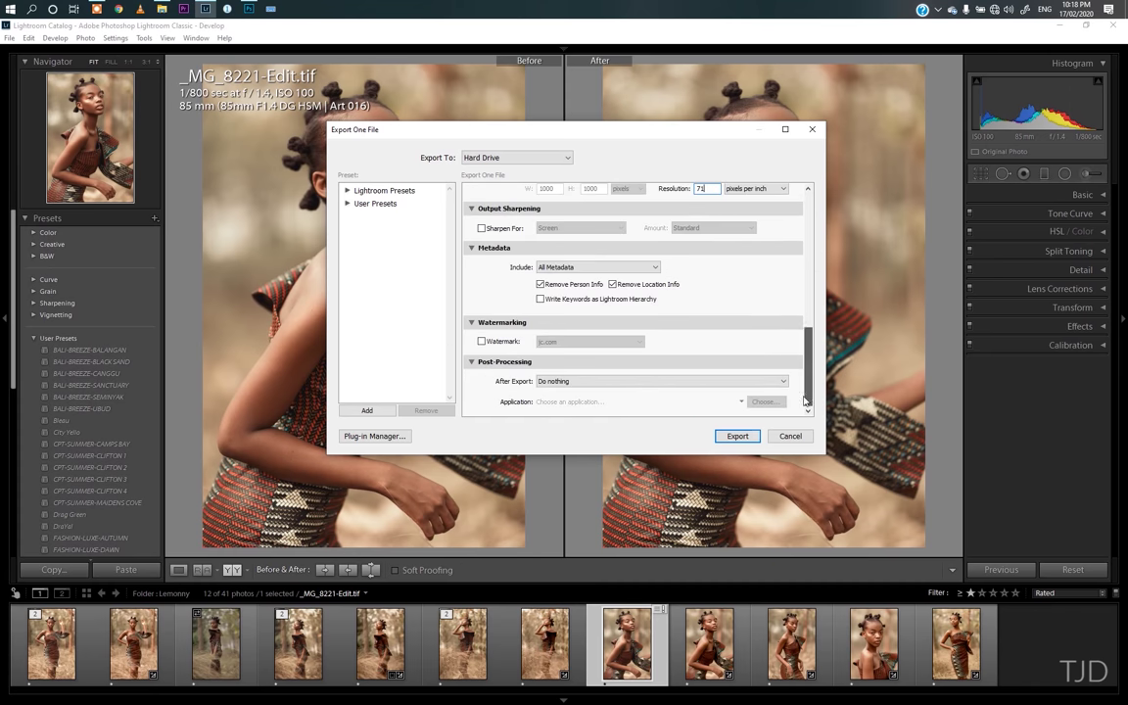
left_click(790, 436)
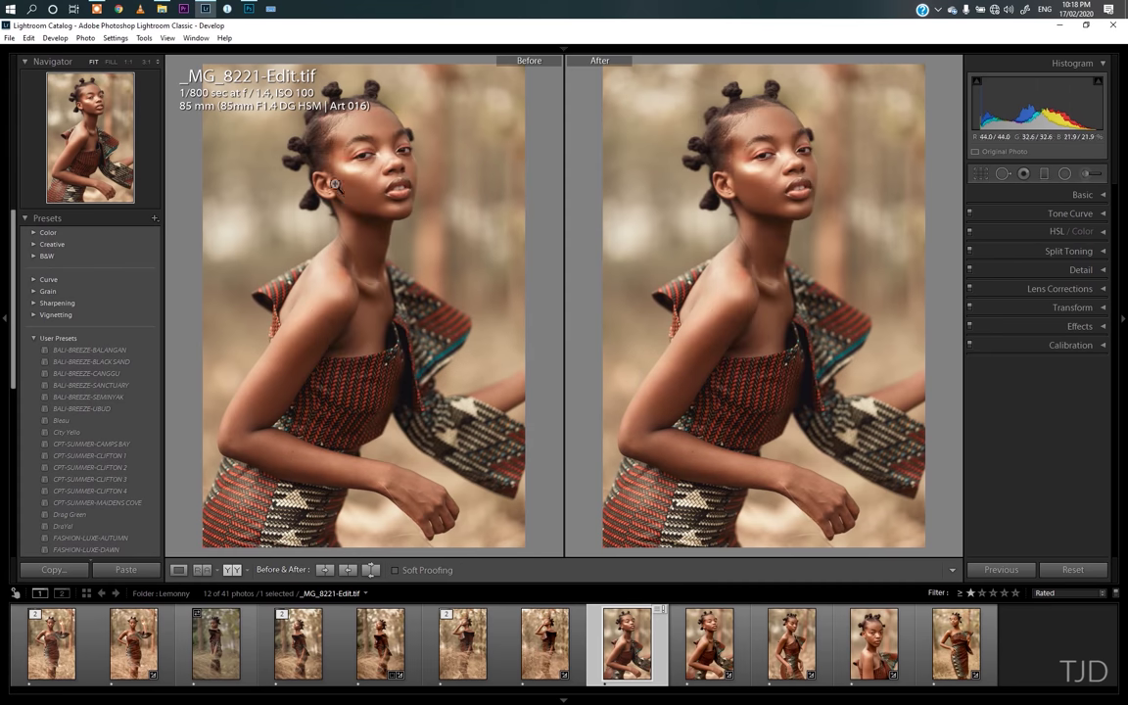
Switch to File Explorer, open _MG_8221-Edit.jpg from the Desktop's lemony folder, and view it maximized in Photos.
left_click(159, 9)
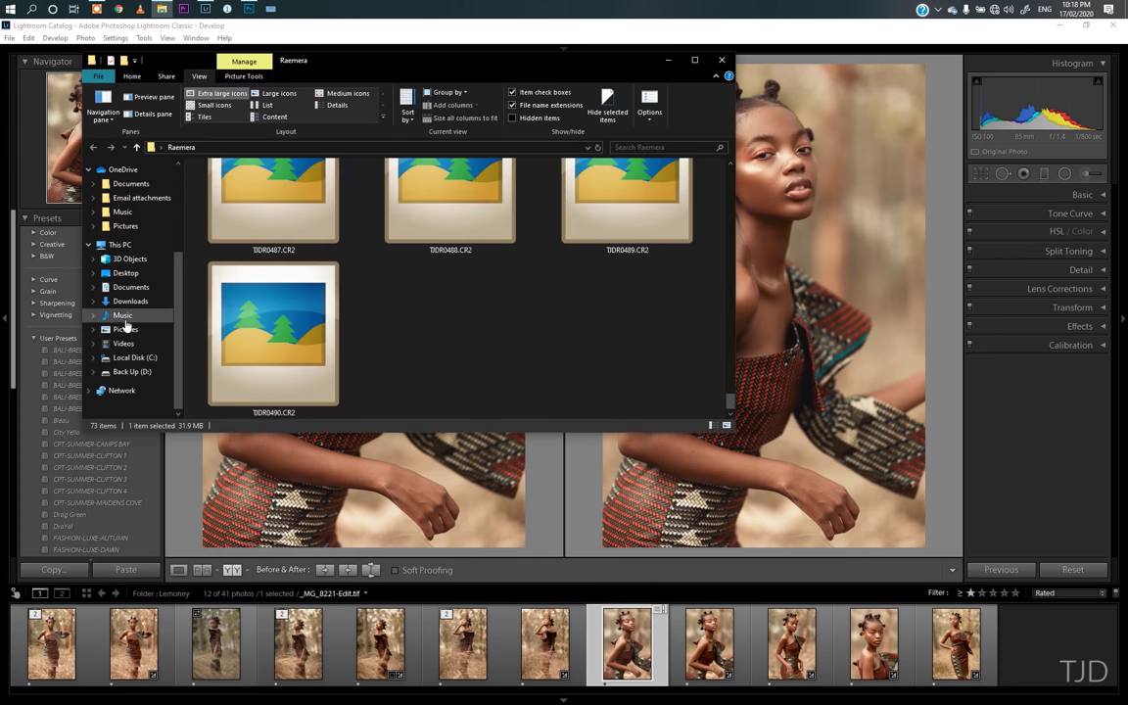
left_click(125, 273)
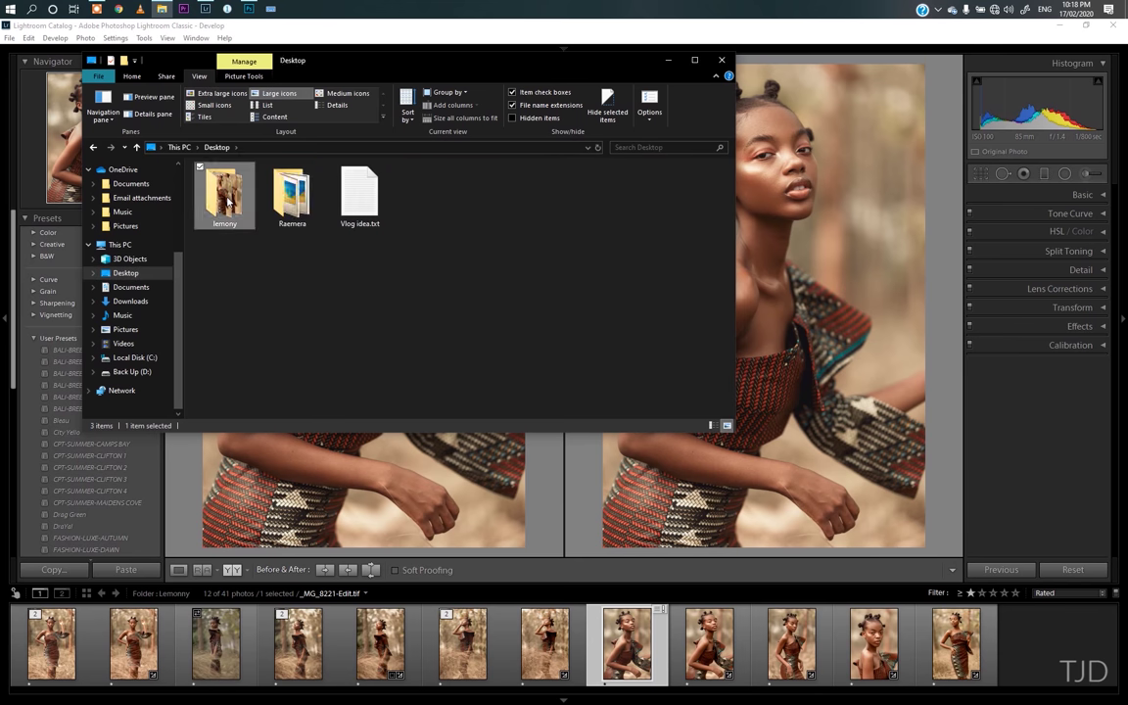
double_click(225, 192)
left_click(487, 193)
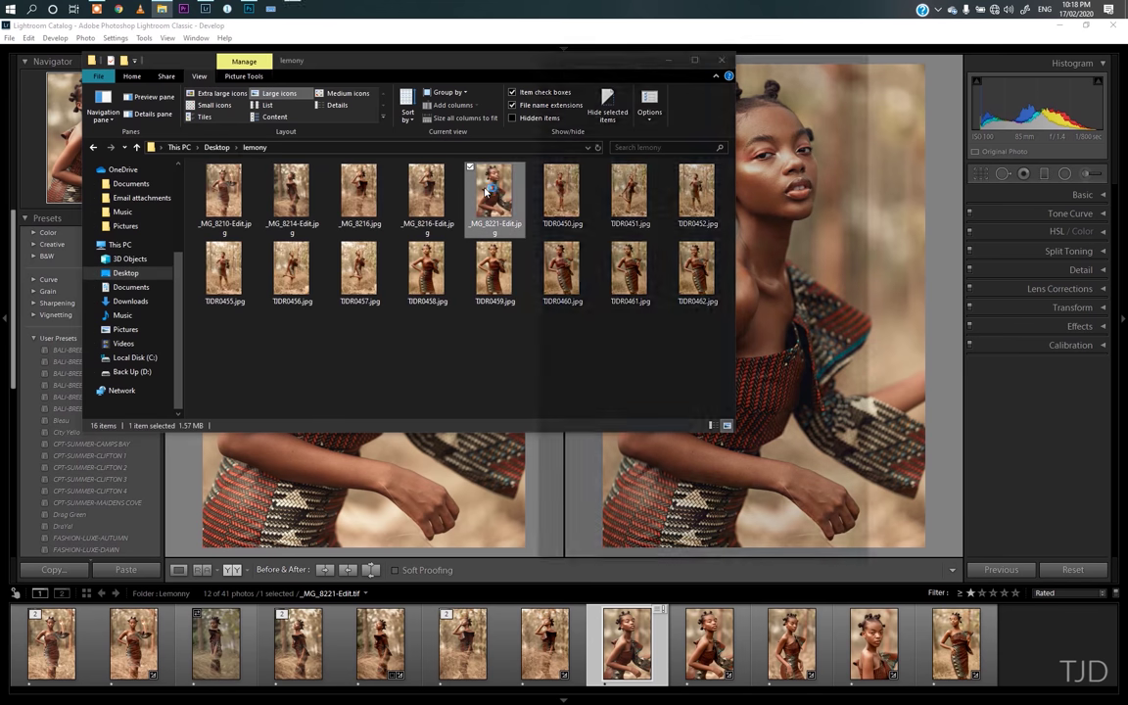
double_click(486, 193)
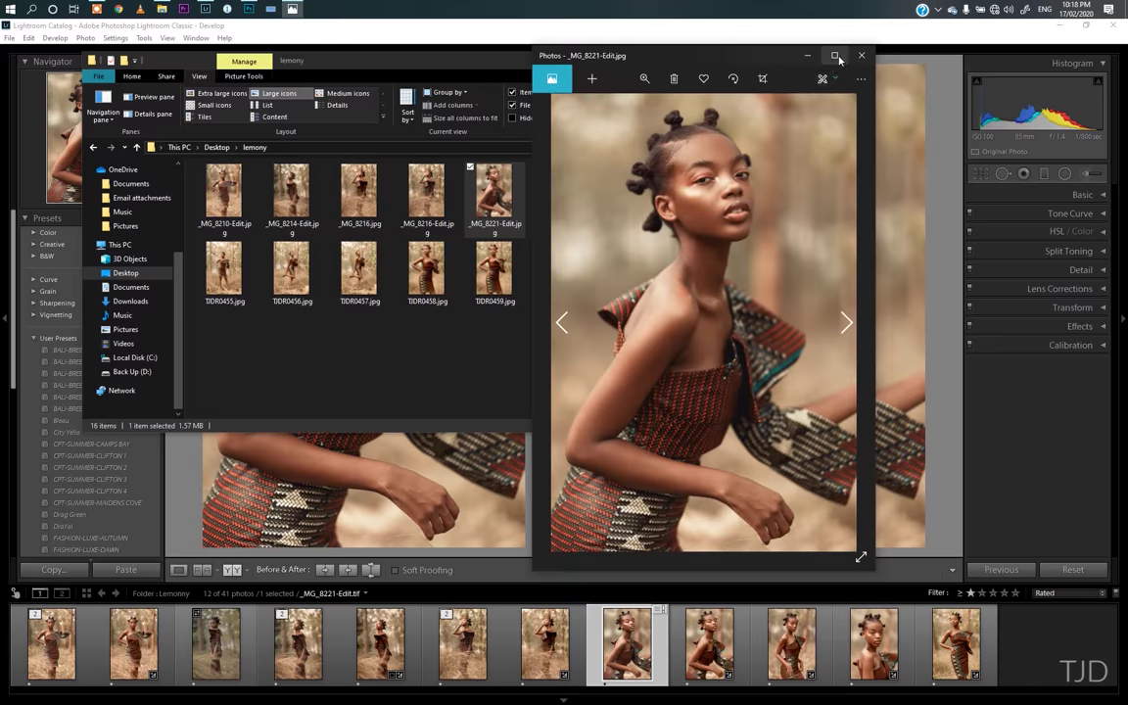
left_click(839, 51)
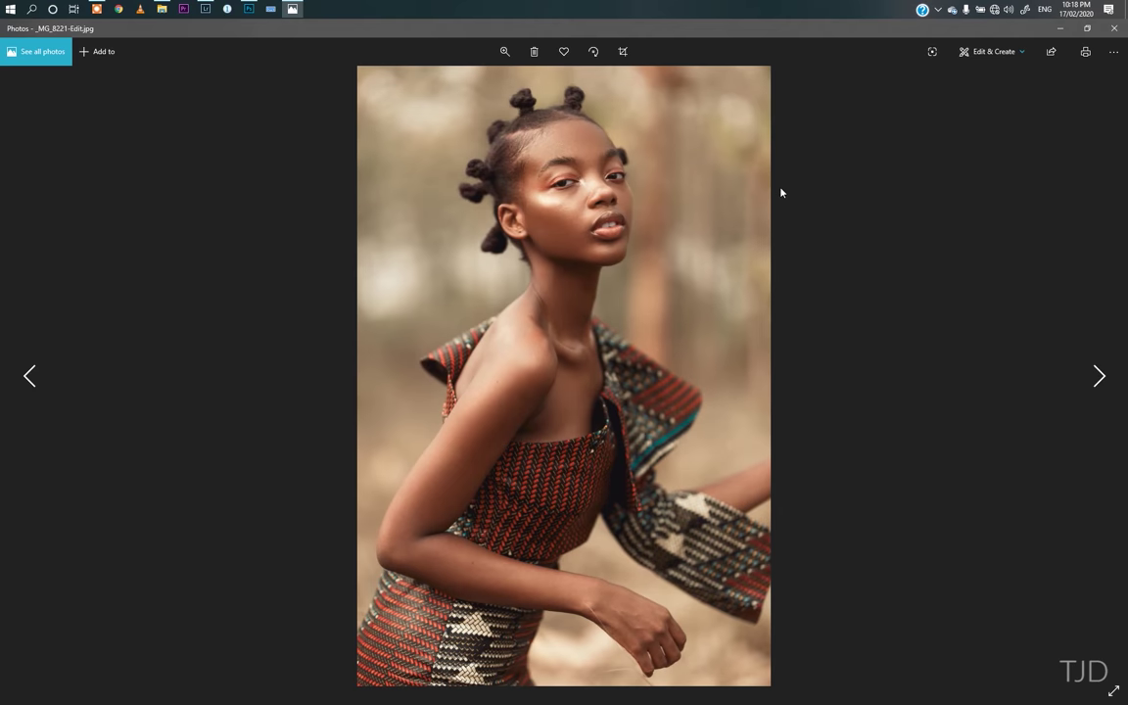